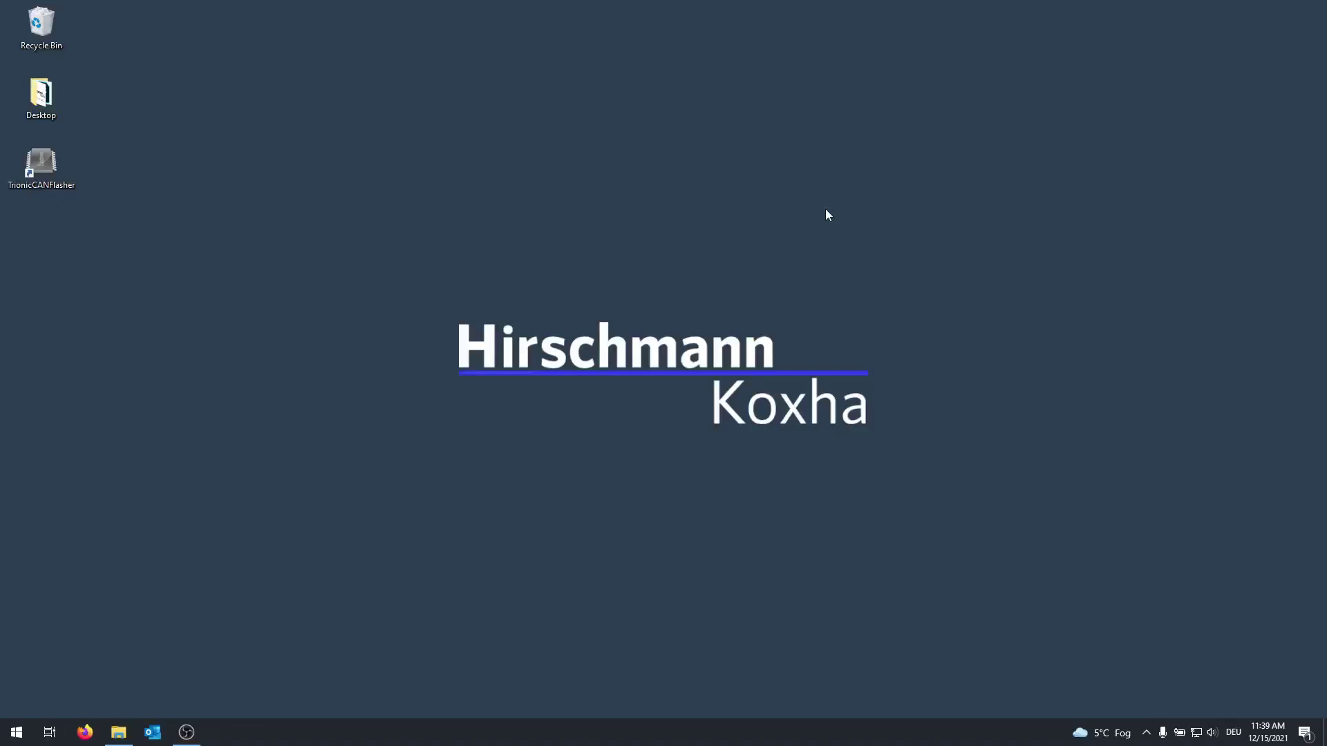
Step: Launch TrionicCANFlasher and read the Trionic 8 ECU's hardware and software identification details
{"action": "double_click", "coordinate": [21, 169]}
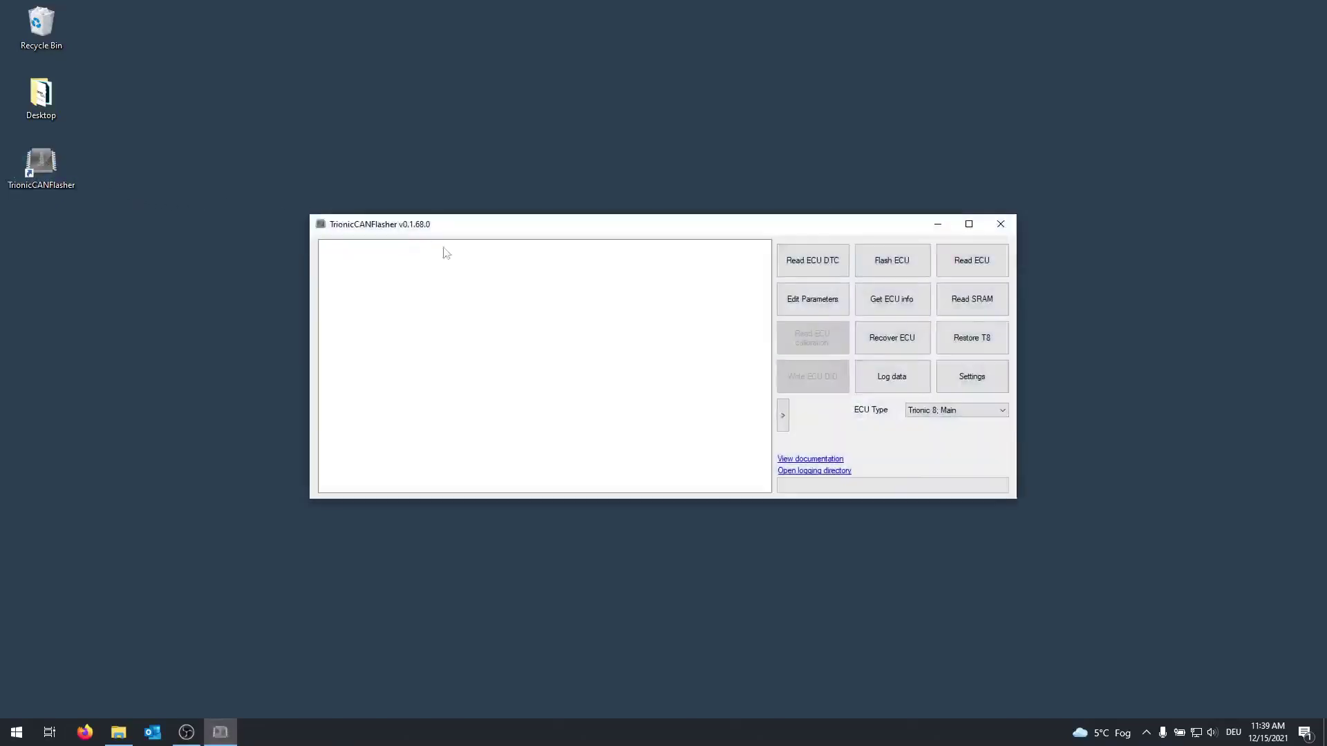
{"action": "left_click", "coordinate": [900, 307]}
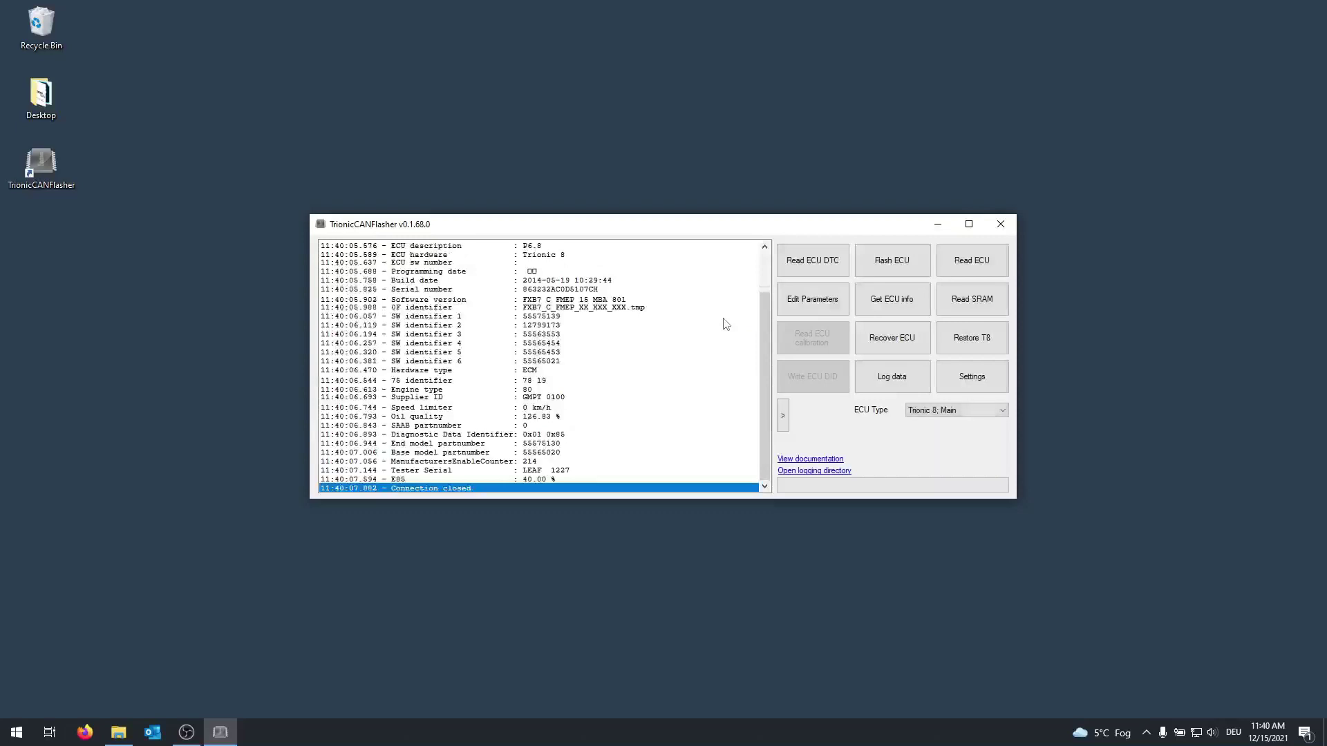
{"action": "scroll", "coordinate": [616, 397], "scroll_direction": "up", "scroll_amount": 2}
Step: Read the whole ECU into a Desktop file named 'read'
{"action": "left_click", "coordinate": [956, 272]}
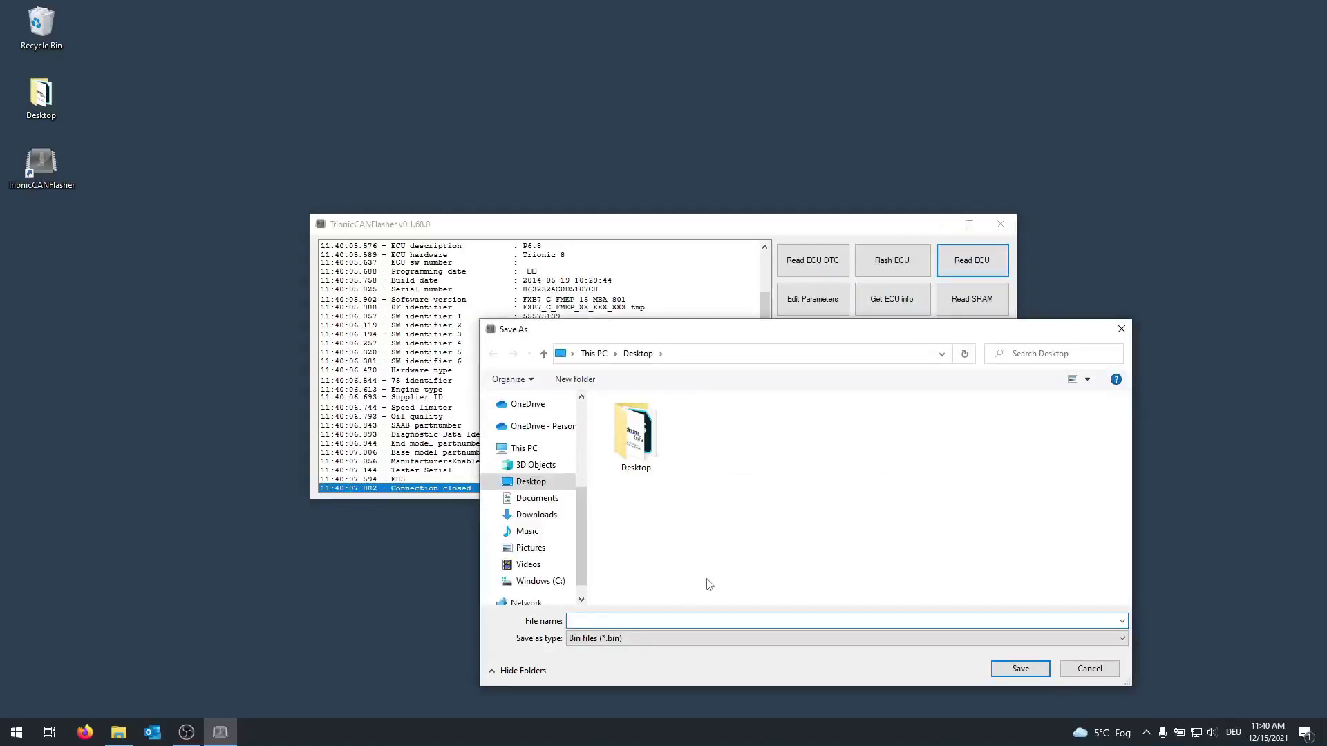
{"action": "type", "text": "read"}
{"action": "left_click", "coordinate": [1020, 669]}
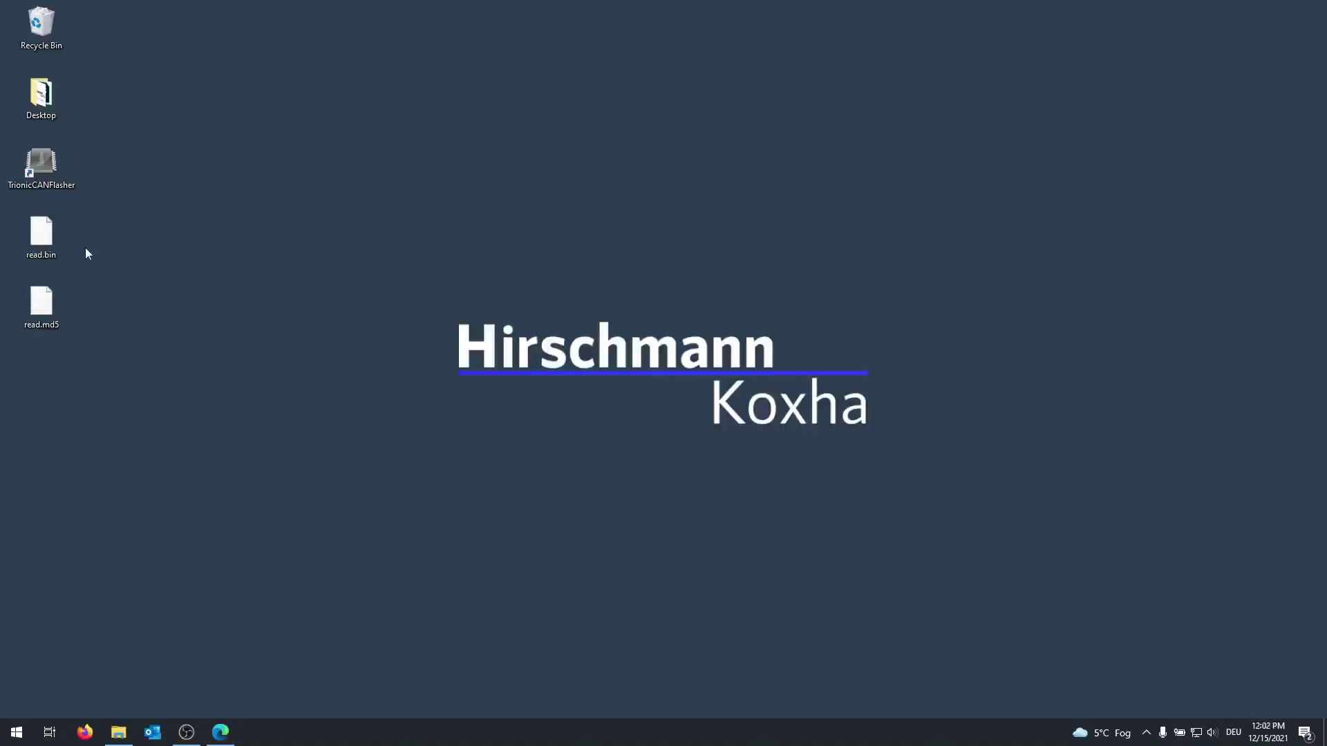
Step: Open read.bin from the desktop in T8 Suite using its right-click menu
{"action": "left_click", "coordinate": [47, 237]}
{"action": "right_click", "coordinate": [47, 237]}
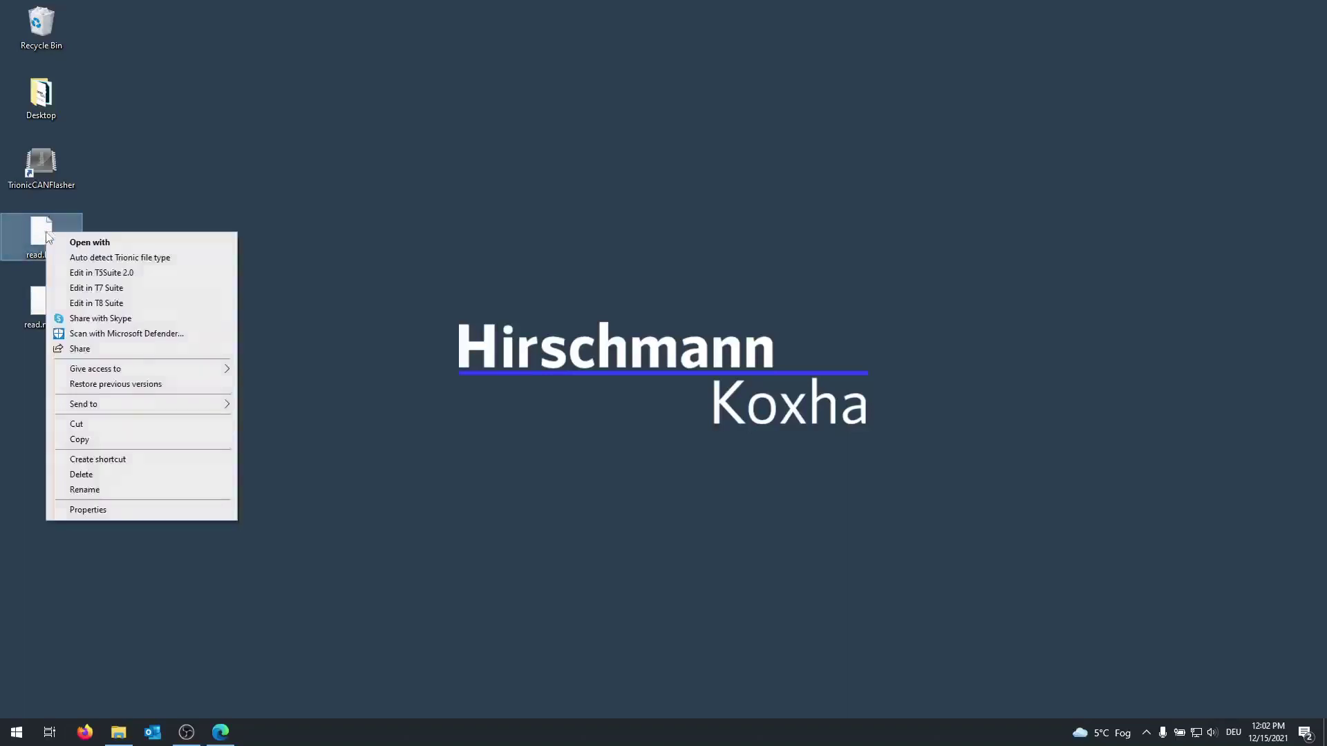
{"action": "left_click", "coordinate": [141, 304]}
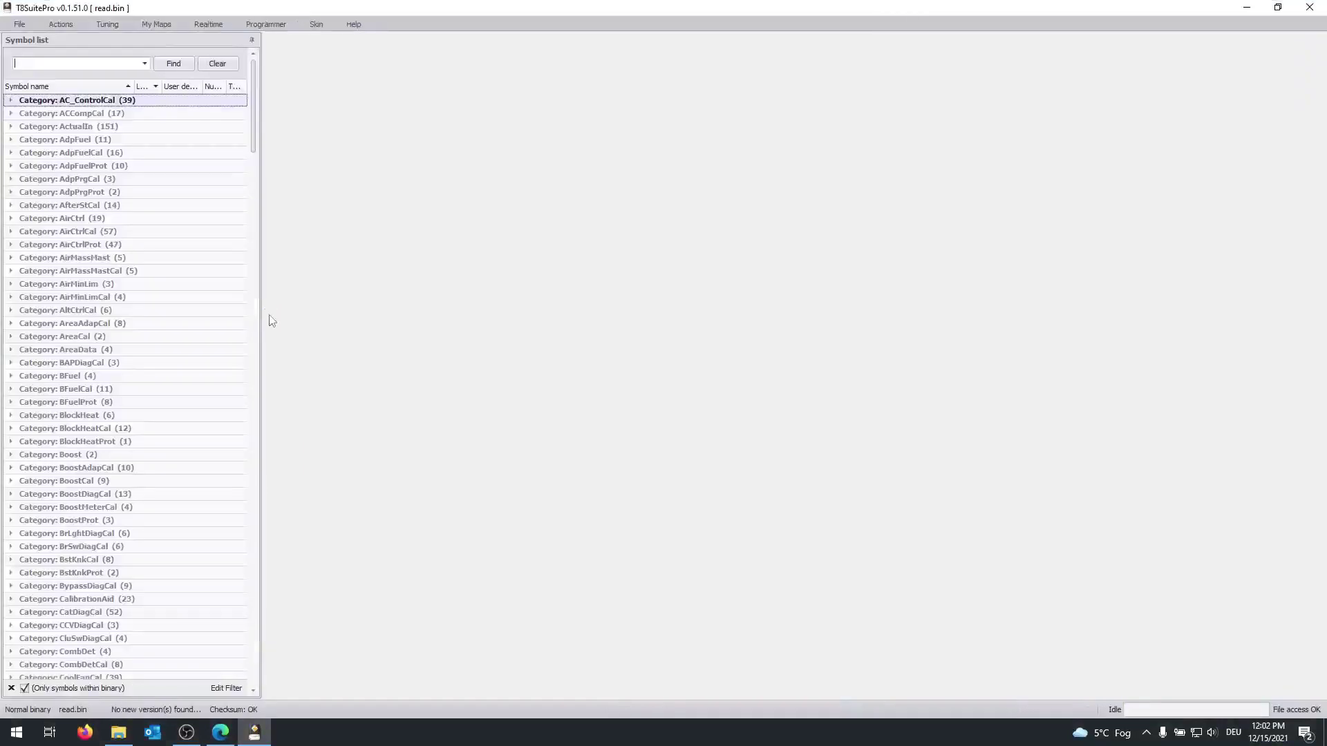
Step: Decode the binary's VIN with the VIN decoder and copy it to the clipboard
{"action": "scroll", "coordinate": [145, 245], "scroll_direction": "down", "scroll_amount": 6}
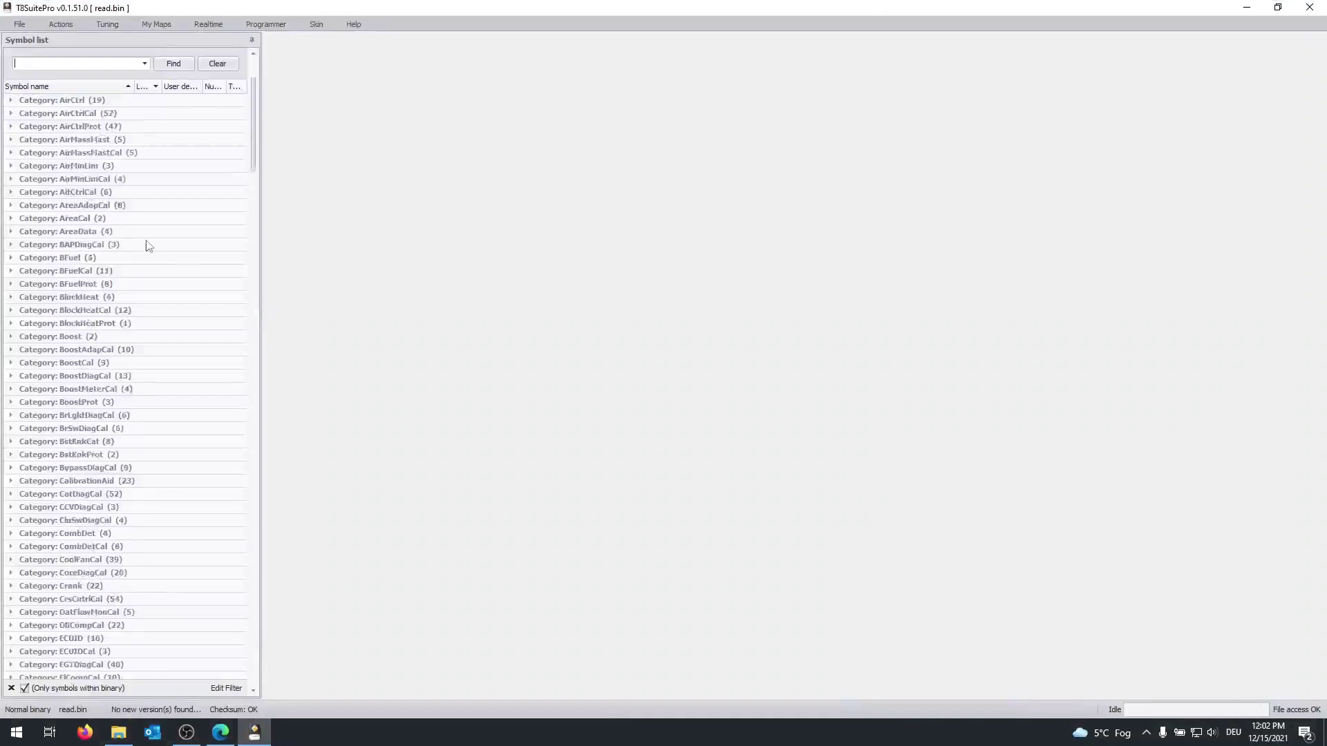
{"action": "scroll", "coordinate": [174, 273], "scroll_direction": "up", "scroll_amount": 6}
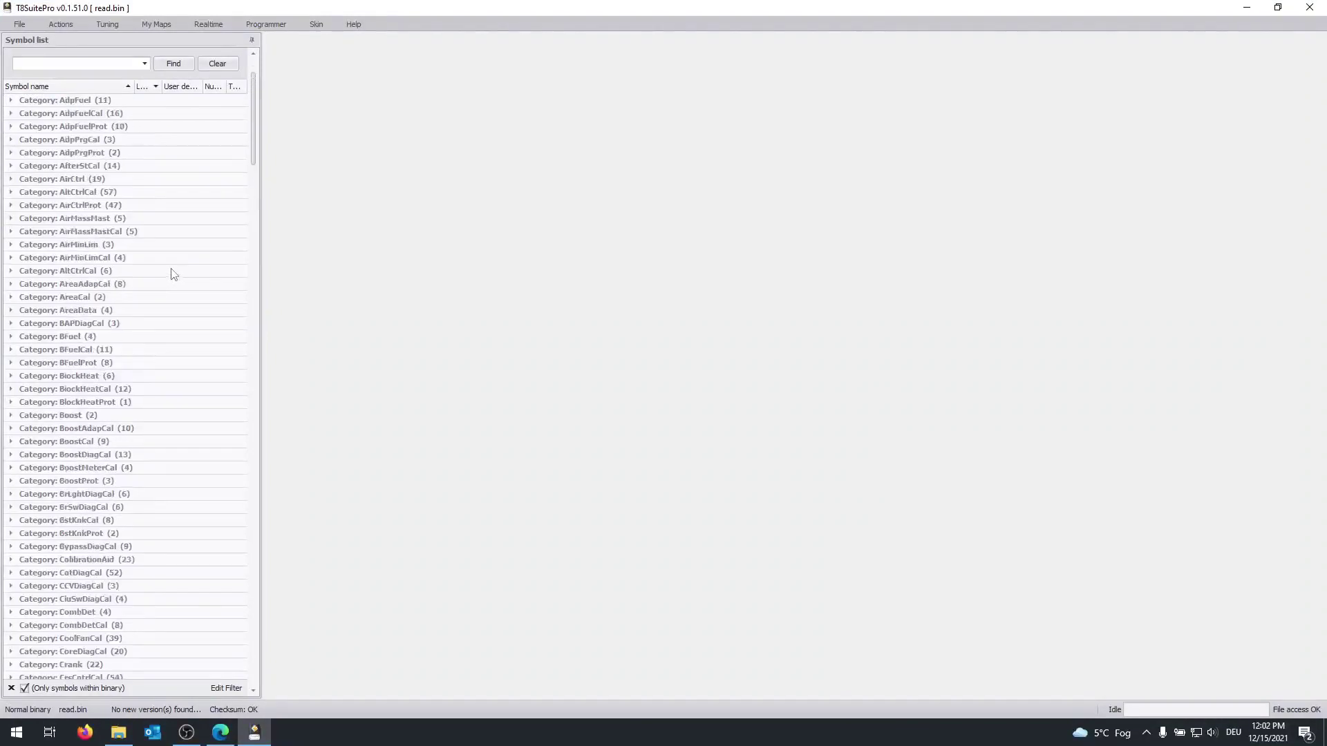
{"action": "left_click", "coordinate": [60, 24]}
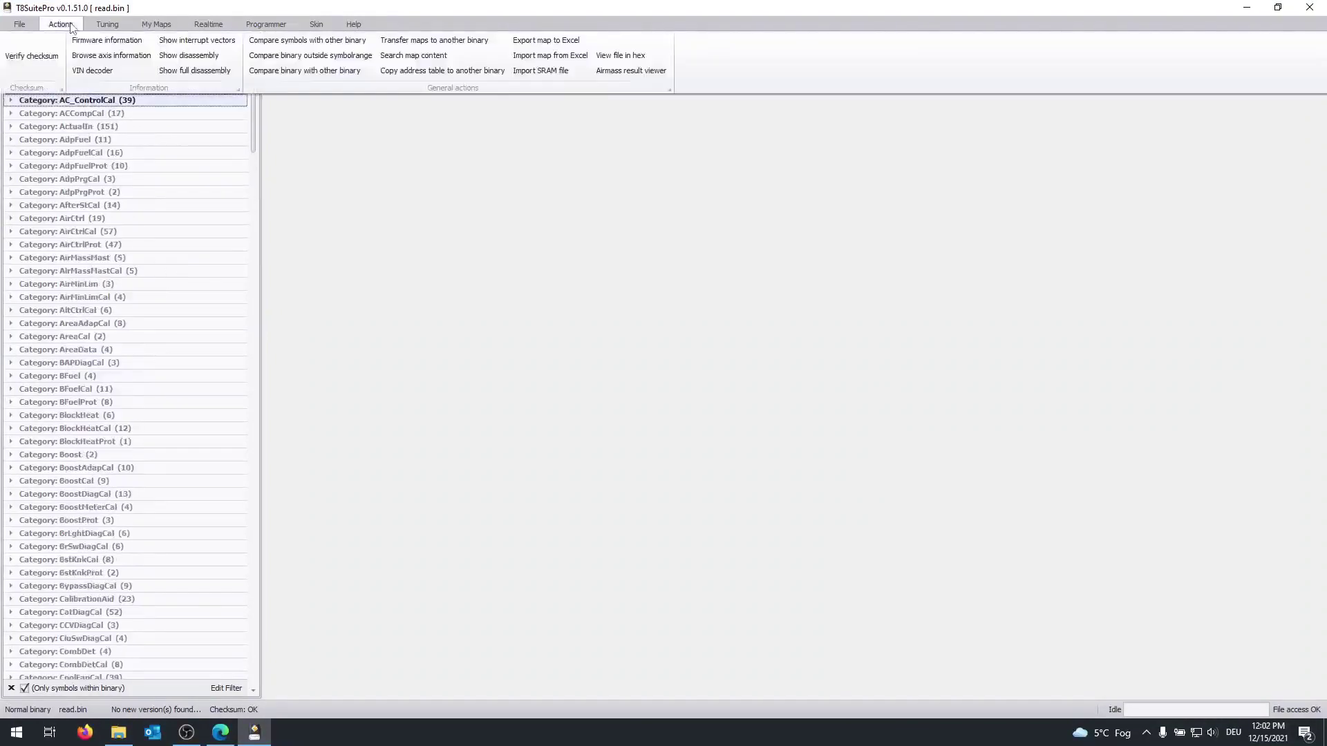
{"action": "left_click", "coordinate": [92, 71]}
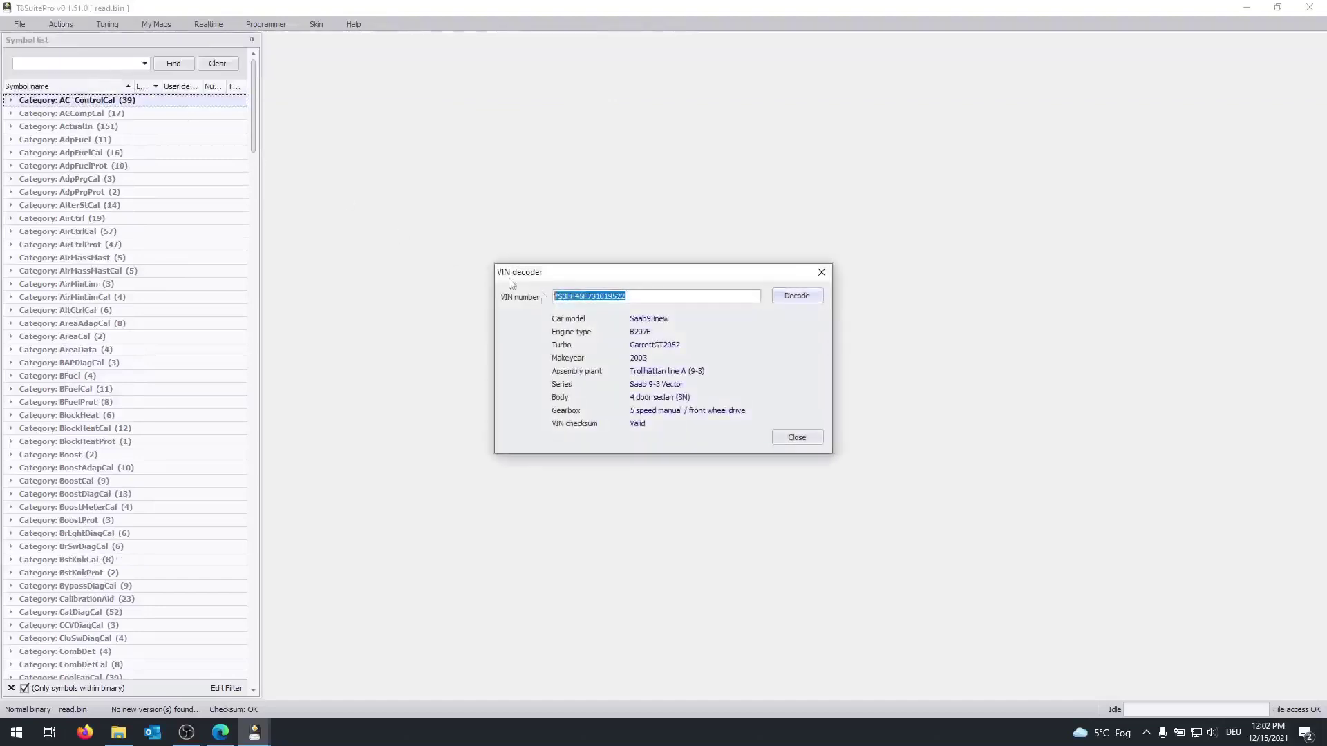
{"action": "right_click", "coordinate": [600, 293]}
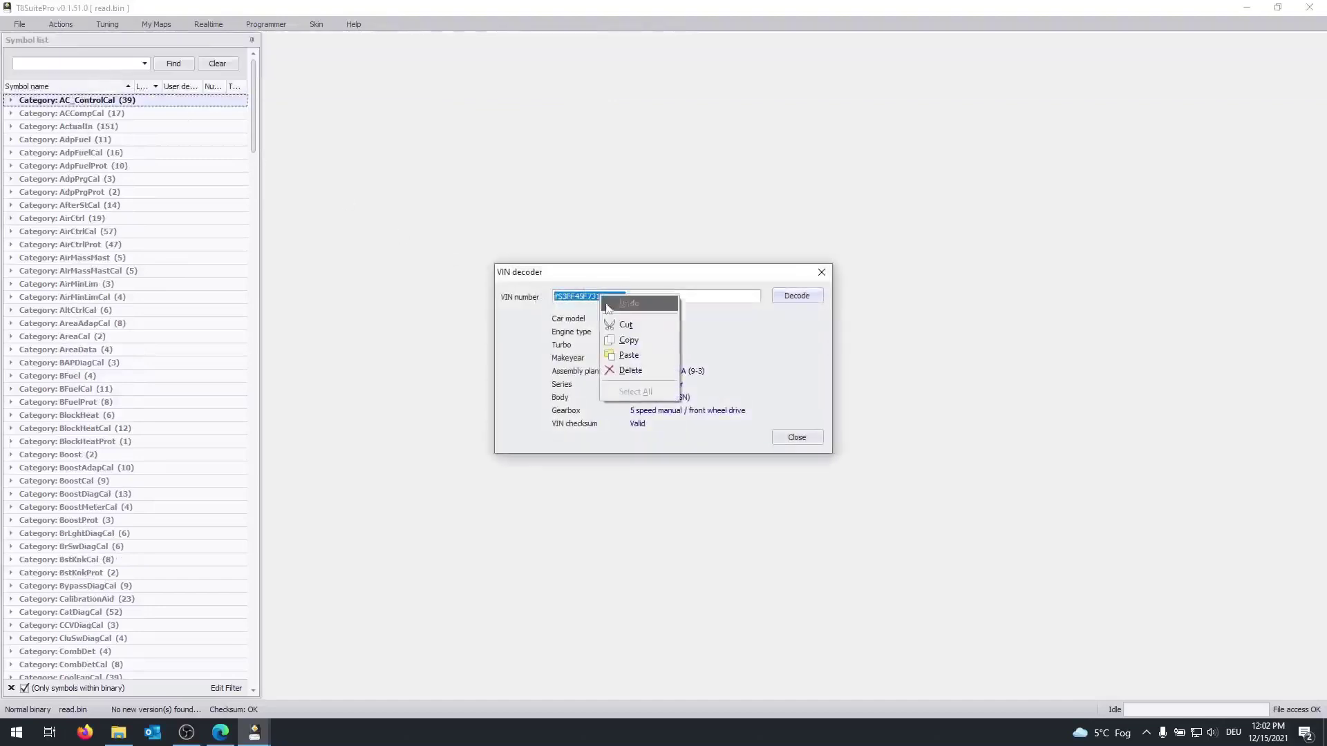
{"action": "left_click", "coordinate": [638, 342]}
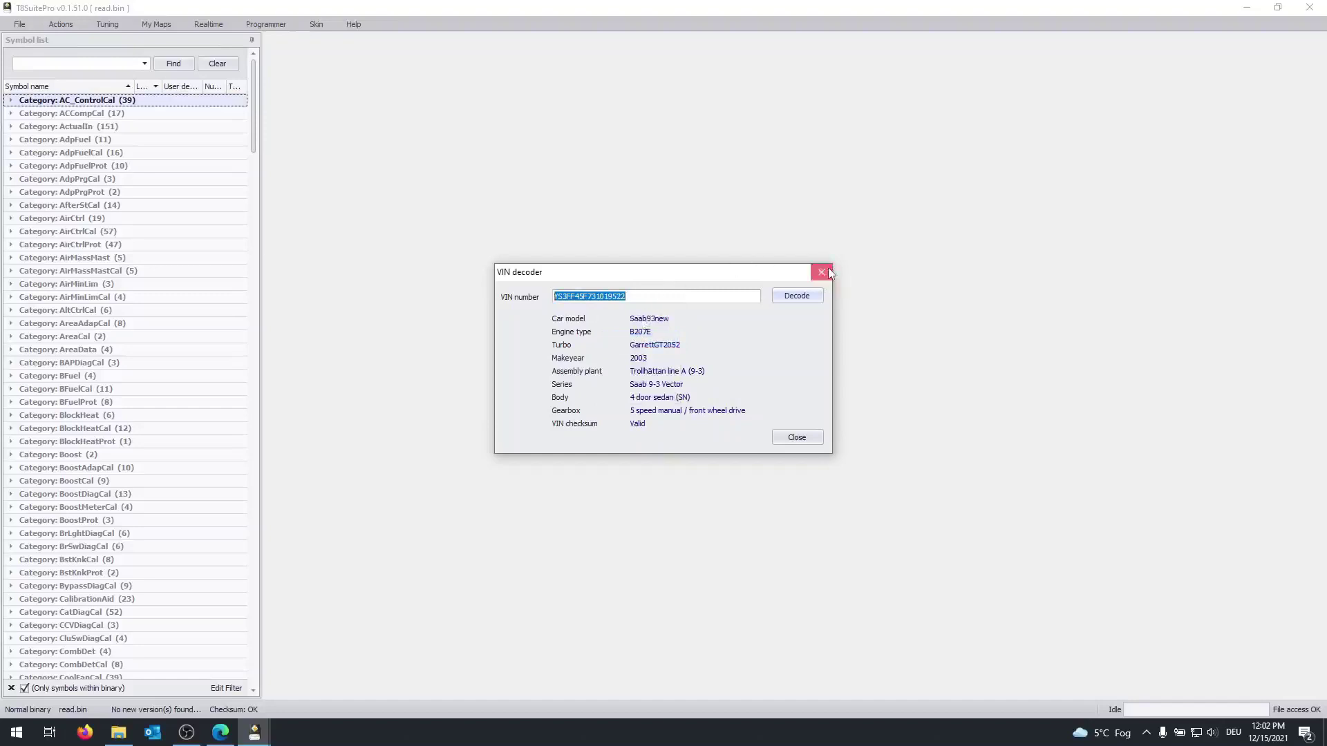
{"action": "left_click", "coordinate": [822, 272]}
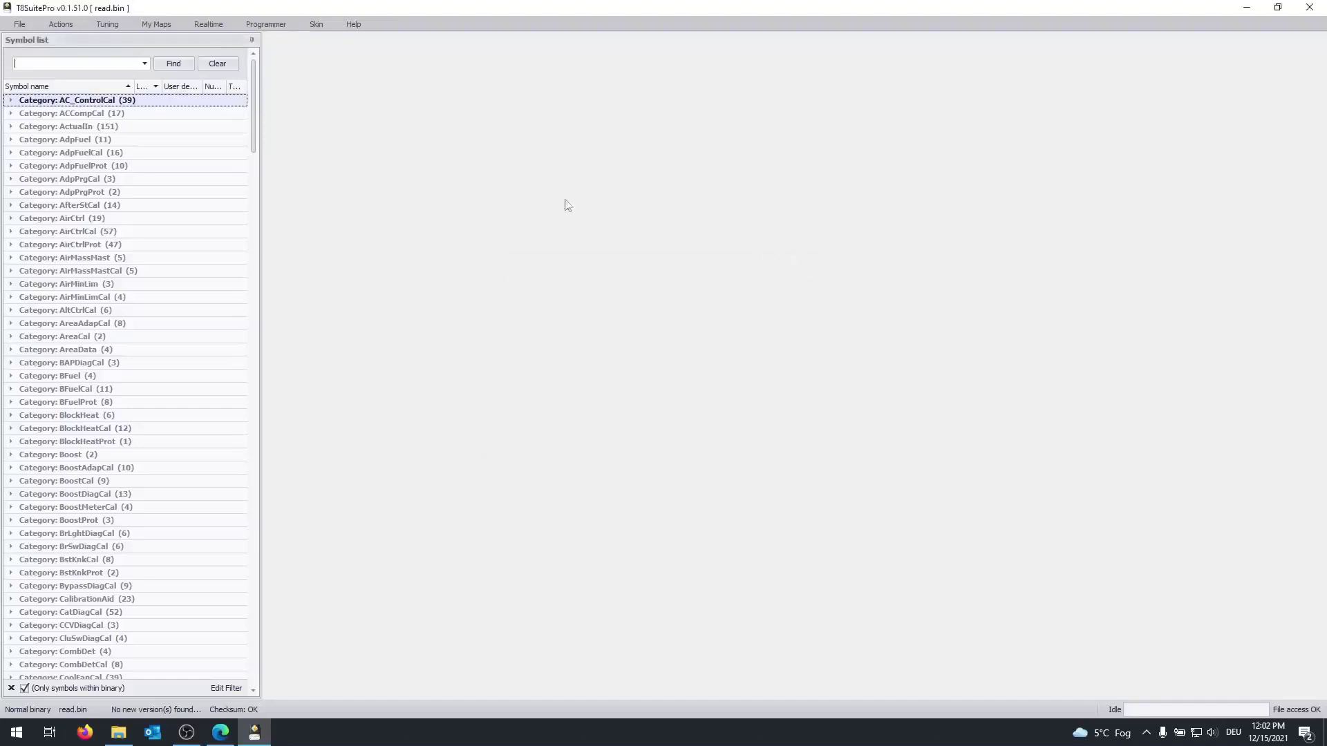
Step: Check the binary's firmware information (part number 55352688), then bring up the TIS SPS Info page
{"action": "left_click", "coordinate": [68, 28]}
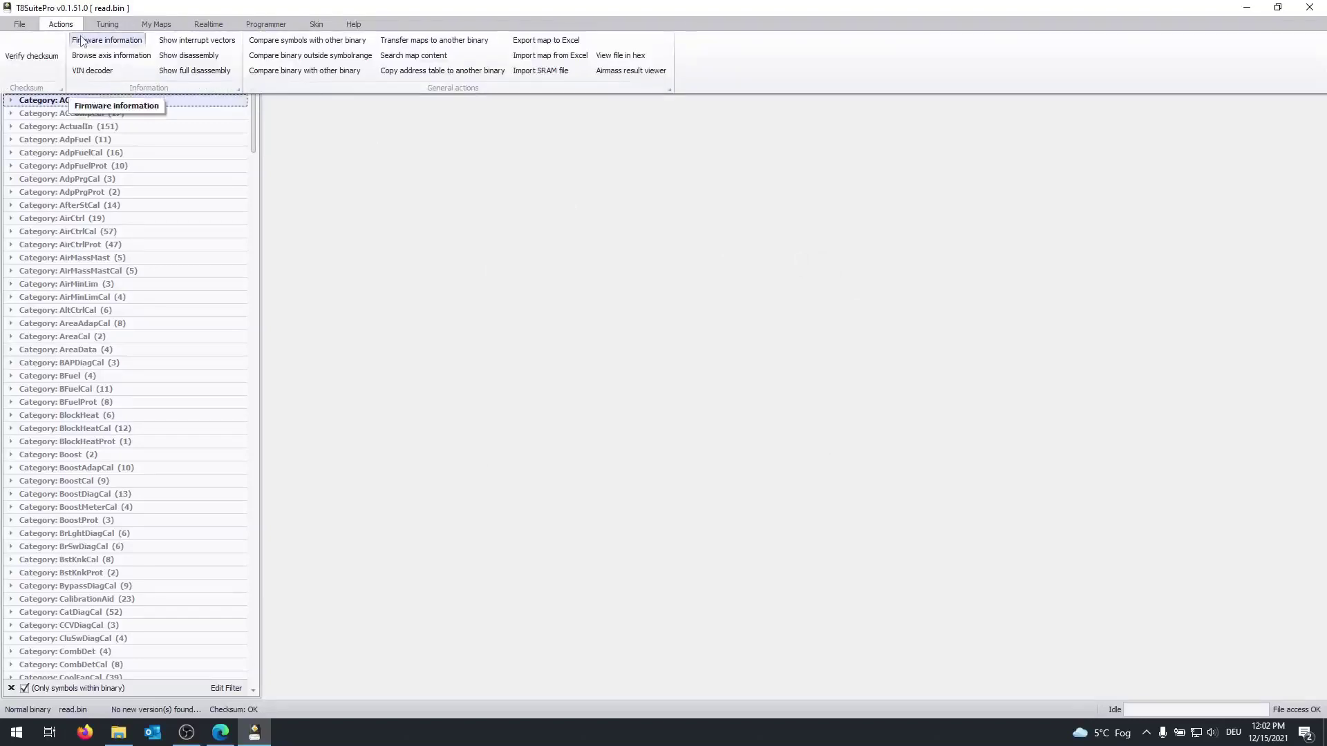
{"action": "left_click", "coordinate": [107, 40]}
{"action": "left_click", "coordinate": [711, 283]}
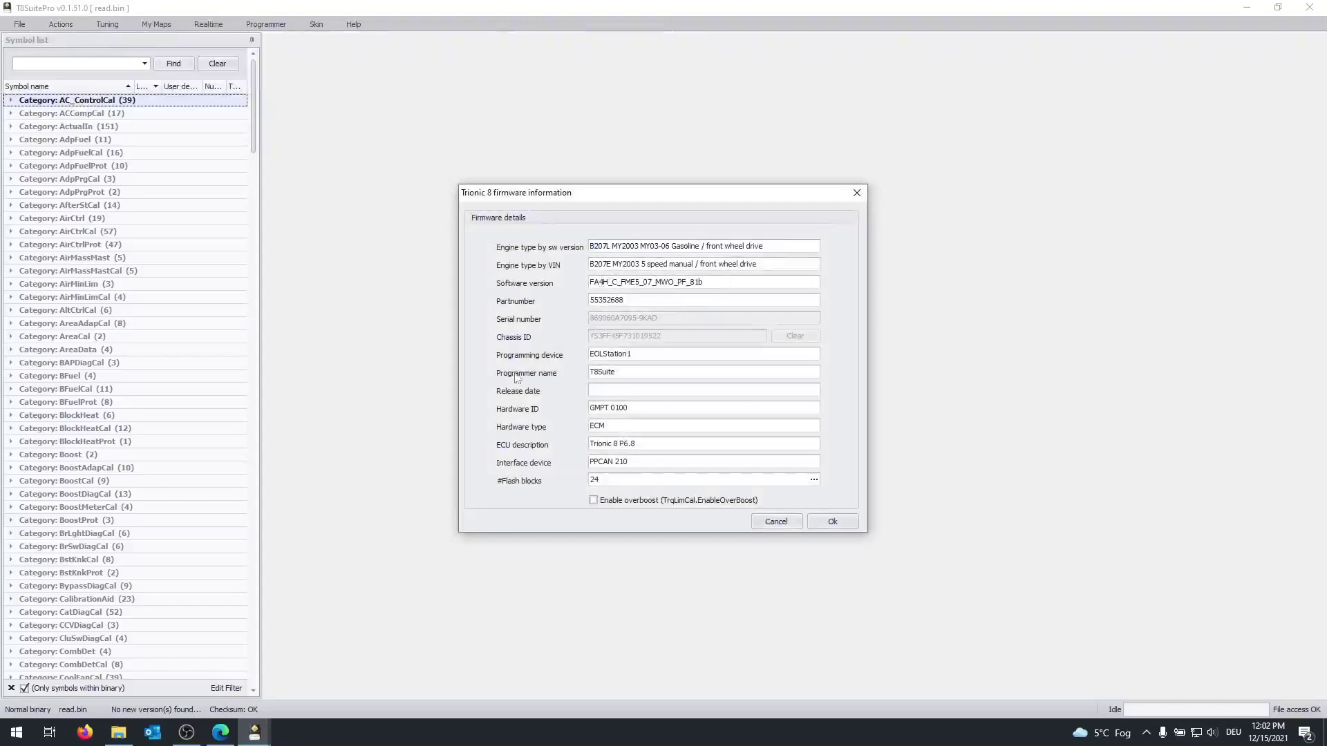
{"action": "left_click", "coordinate": [221, 731]}
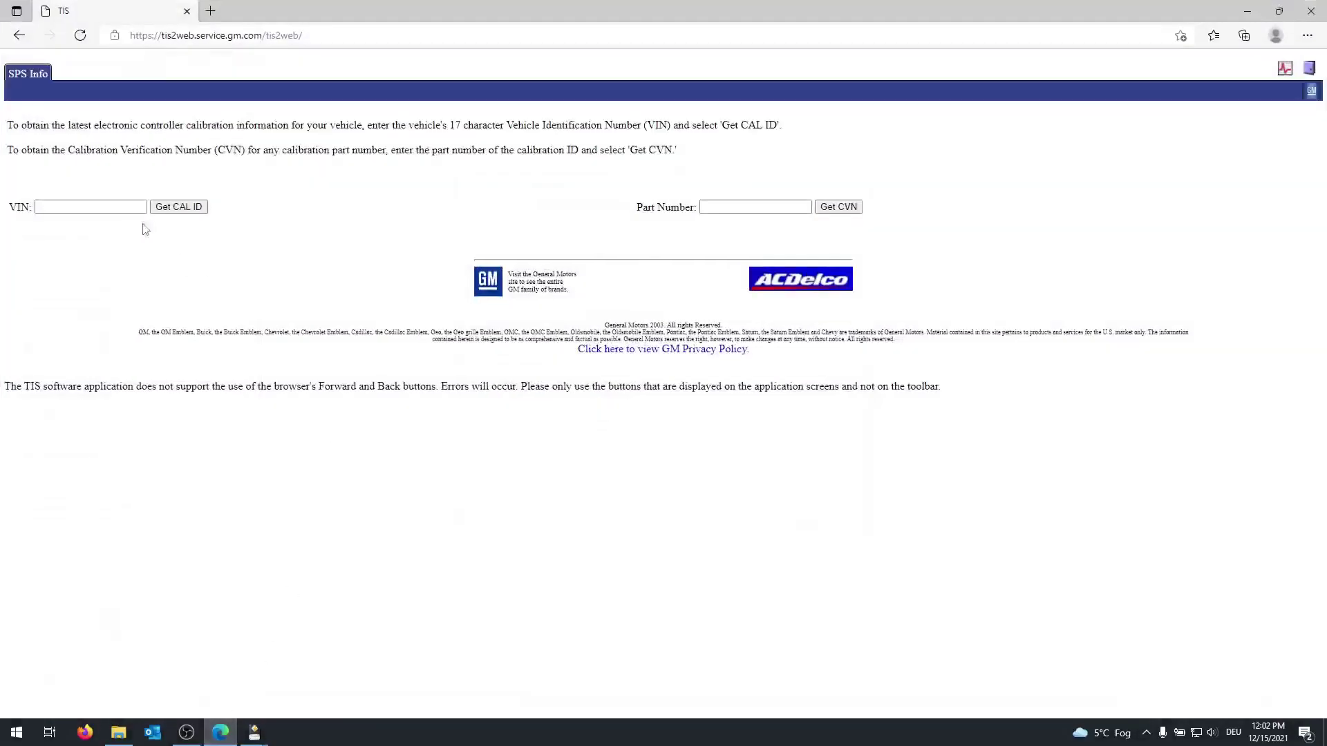
Step: Paste the copied VIN into TIS2Web and request its calibration ID
{"action": "left_click", "coordinate": [121, 208]}
{"action": "key", "text": "ctrl+v"}
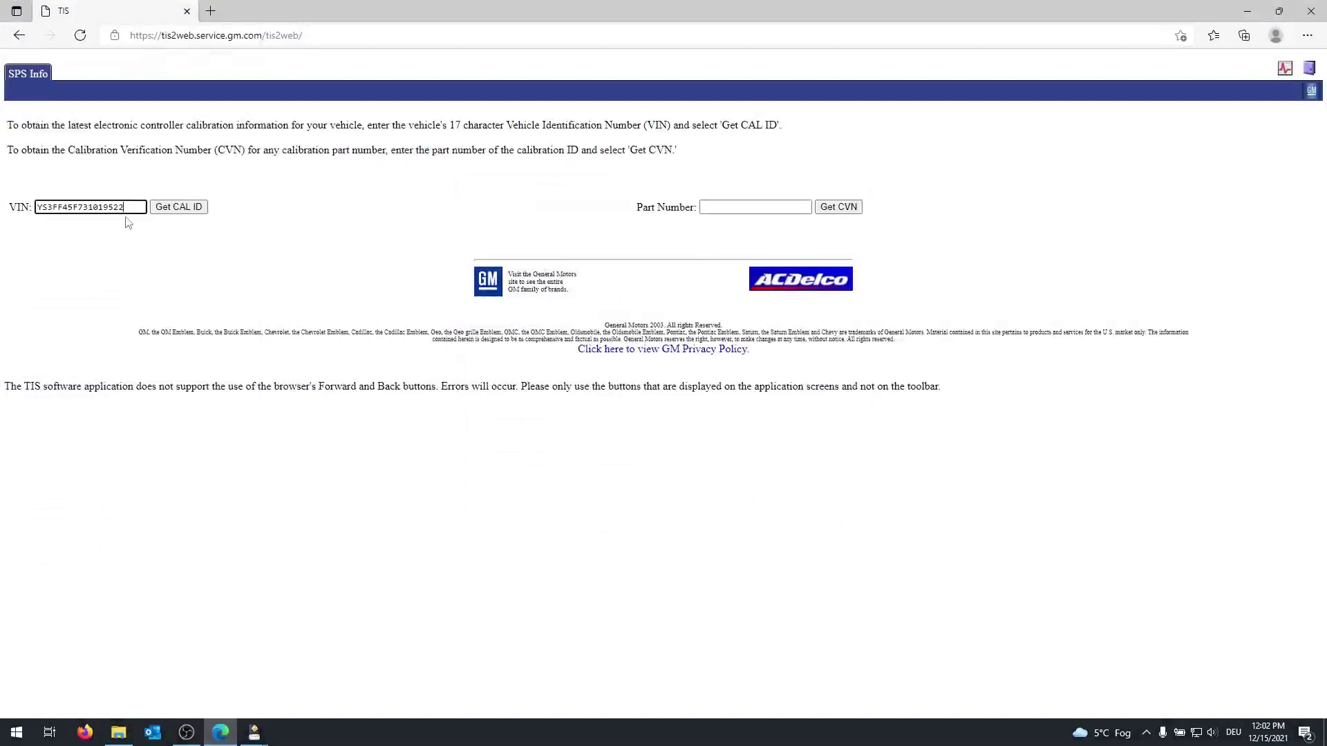
{"action": "left_click", "coordinate": [185, 212]}
{"action": "scroll", "coordinate": [183, 235], "scroll_direction": "down", "scroll_amount": 1}
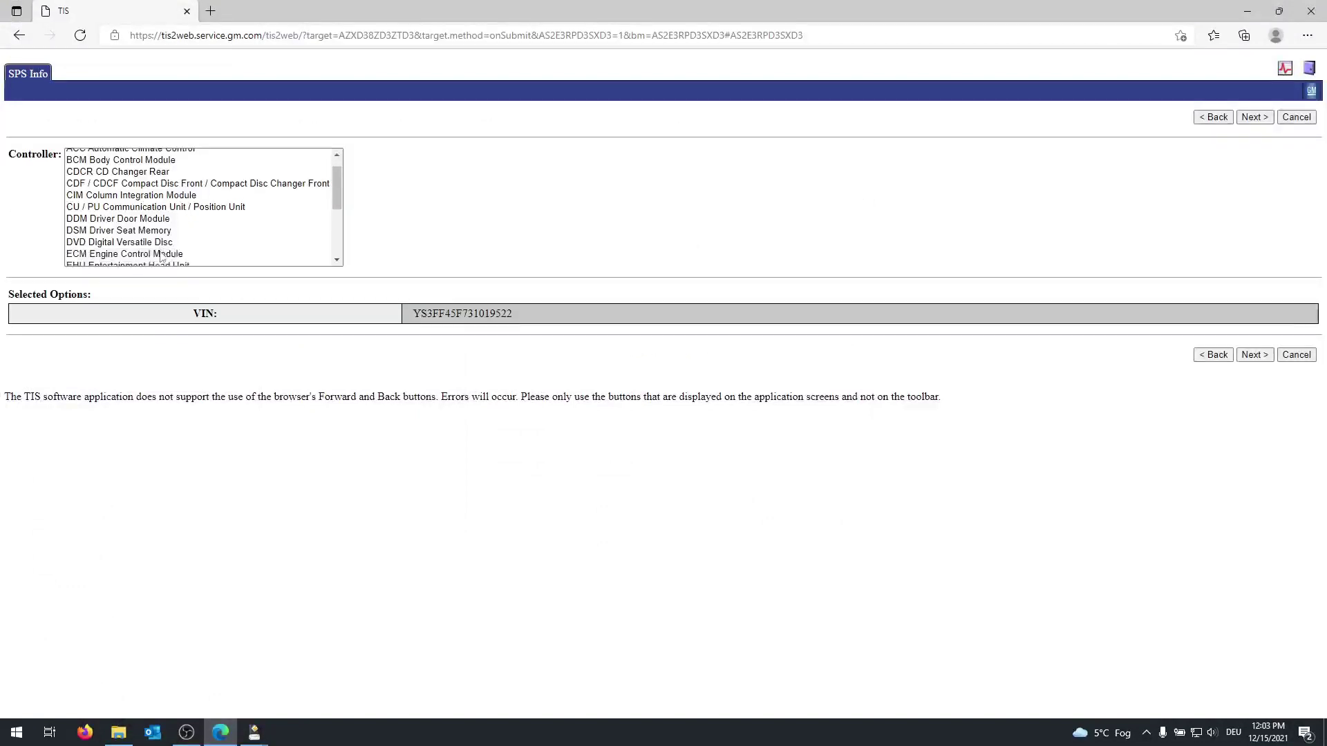
Step: Choose ECM Engine Control Module, Programming and hardware 55569738 to reach the software summary
{"action": "left_click", "coordinate": [166, 254]}
{"action": "left_click", "coordinate": [1254, 355]}
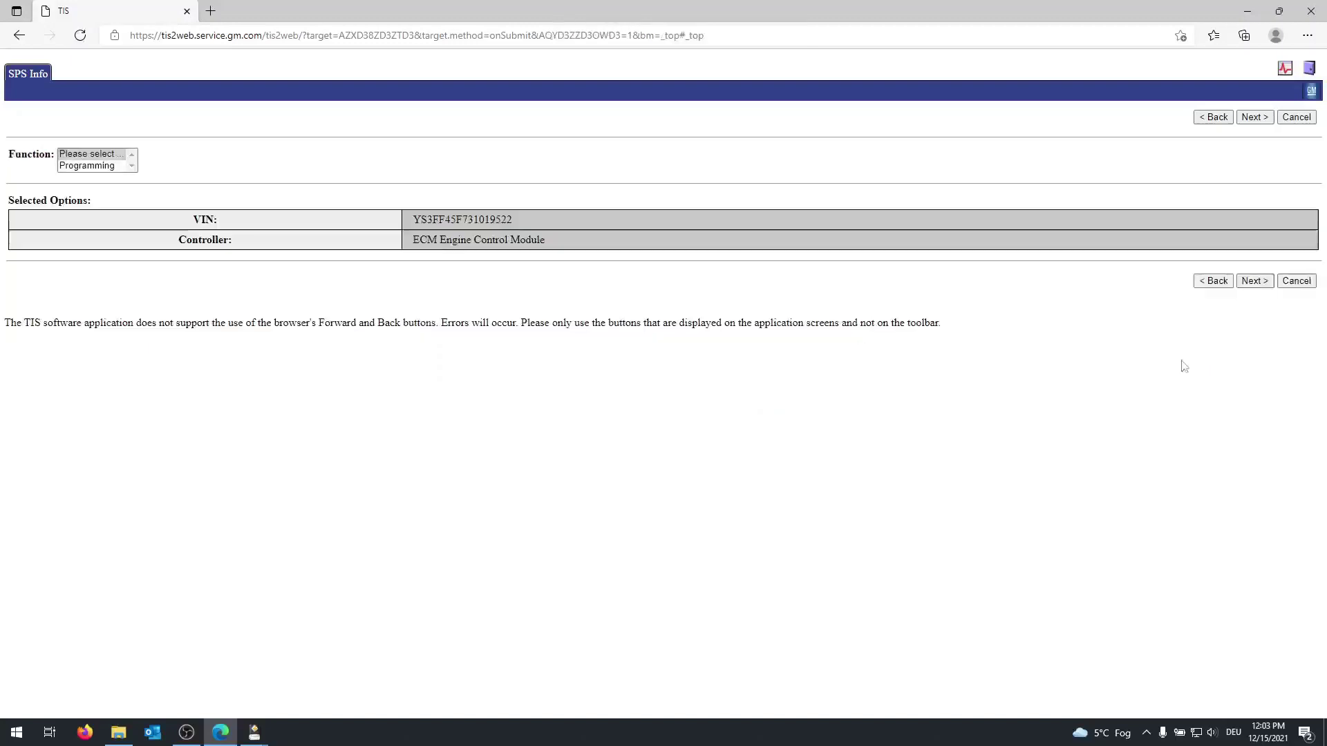
{"action": "left_click", "coordinate": [94, 165]}
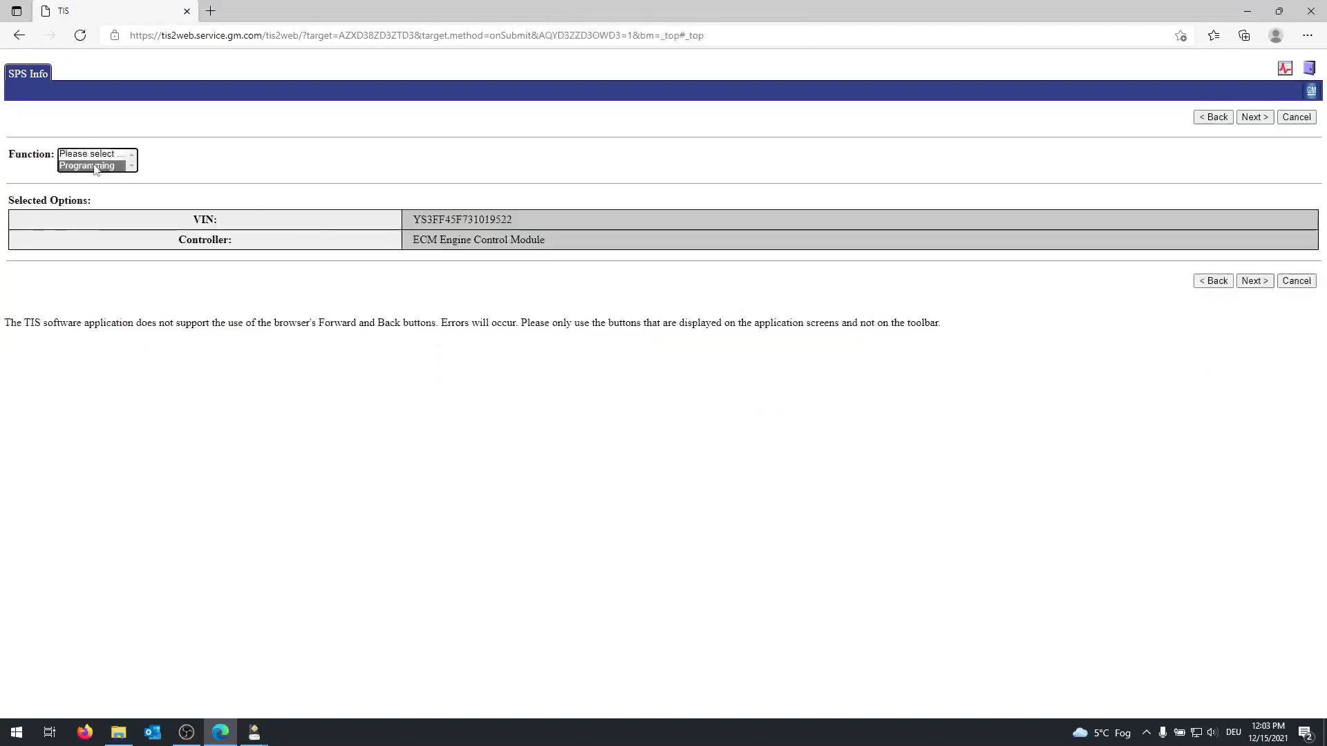
{"action": "left_click", "coordinate": [1254, 281]}
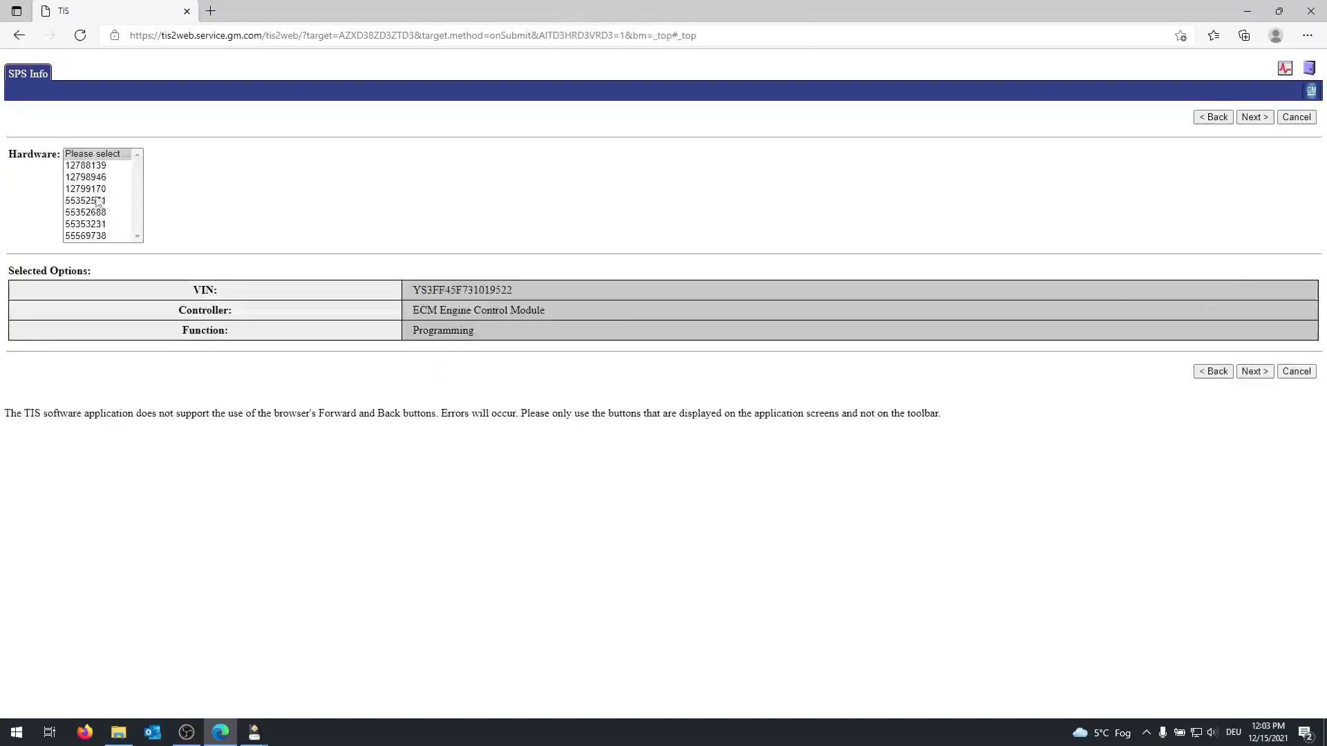
{"action": "left_click", "coordinate": [104, 238]}
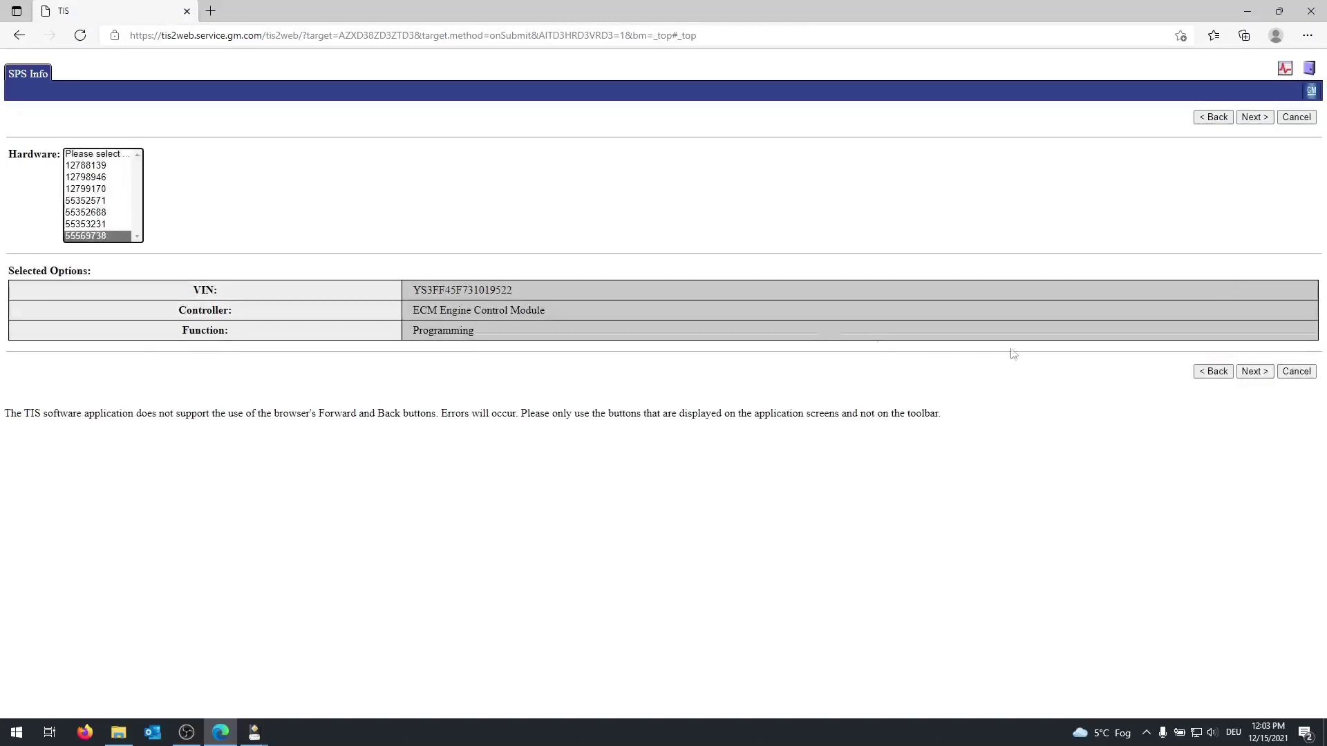
{"action": "left_click", "coordinate": [1252, 374]}
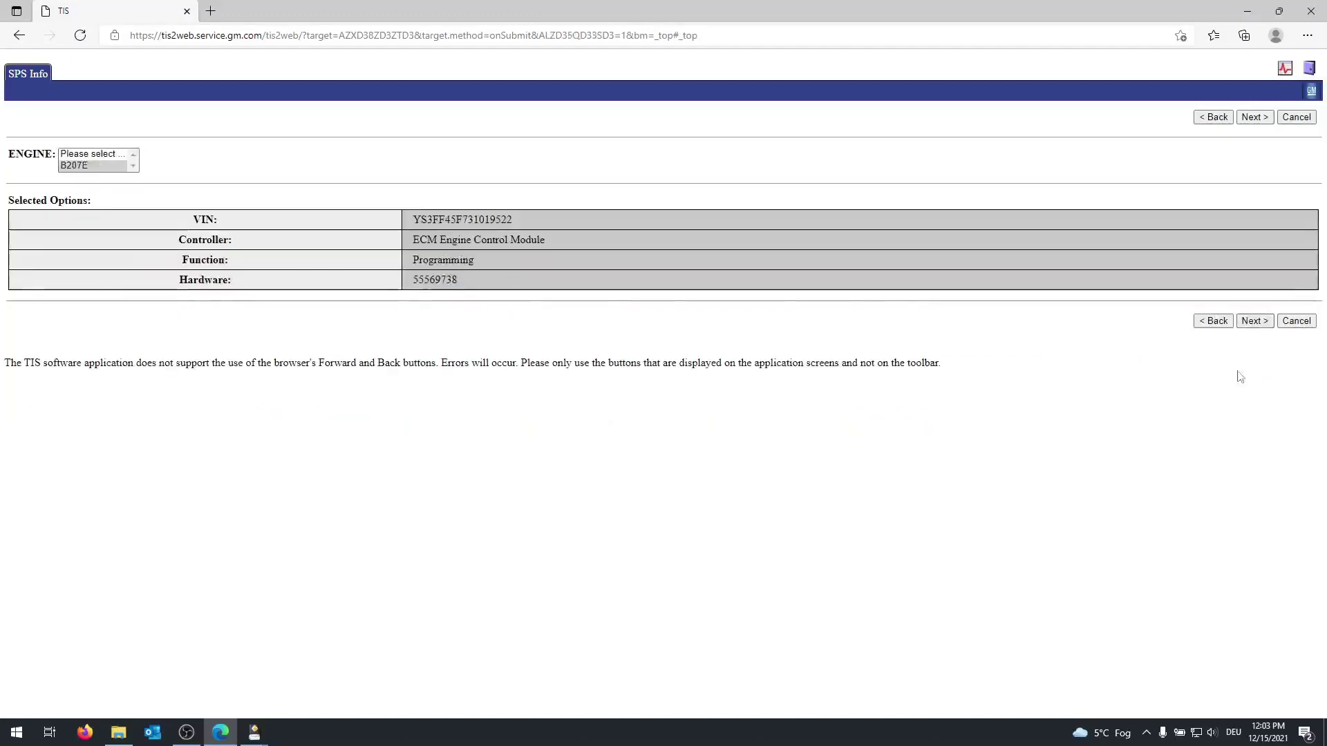
{"action": "left_click", "coordinate": [1254, 322]}
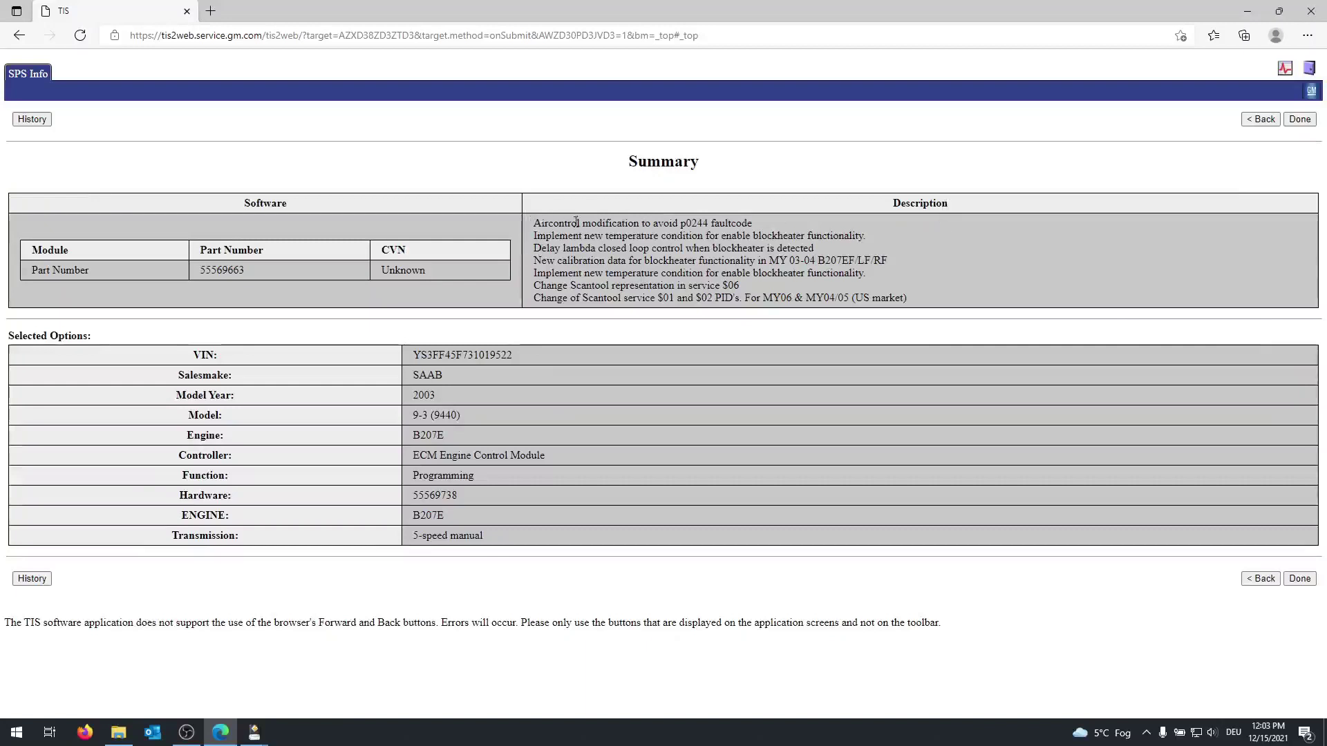
Step: Review the software description and release history, then select part number 55569663
{"action": "left_click_drag", "start_coordinate": [537, 222], "coordinate": [920, 304]}
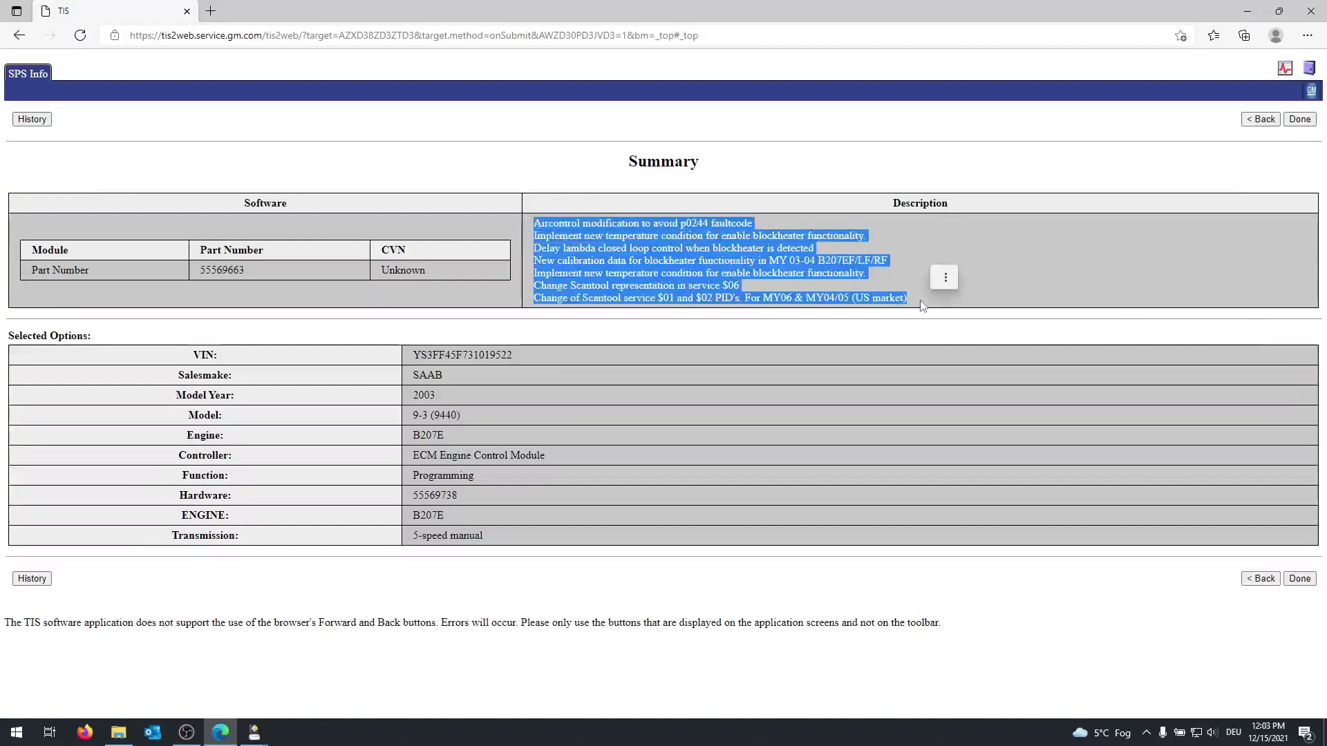
{"action": "left_click", "coordinate": [921, 304]}
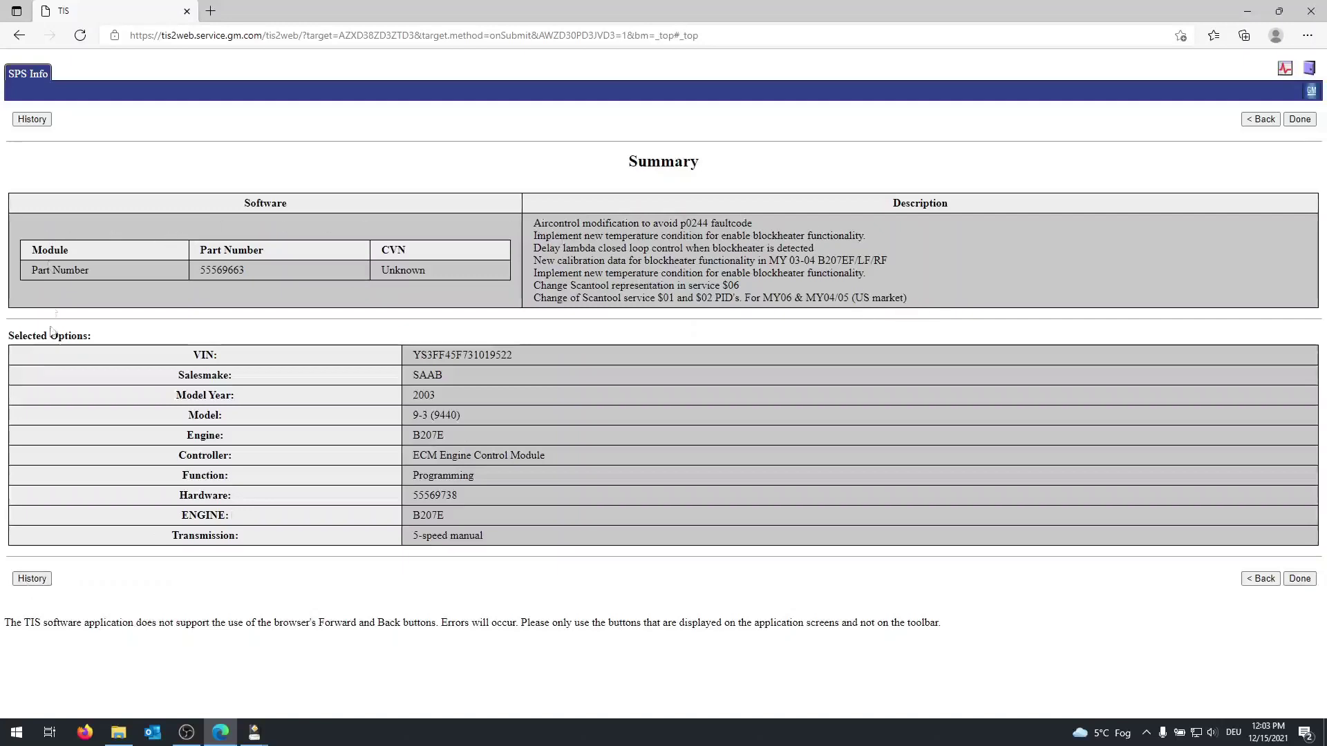
{"action": "left_click", "coordinate": [32, 579]}
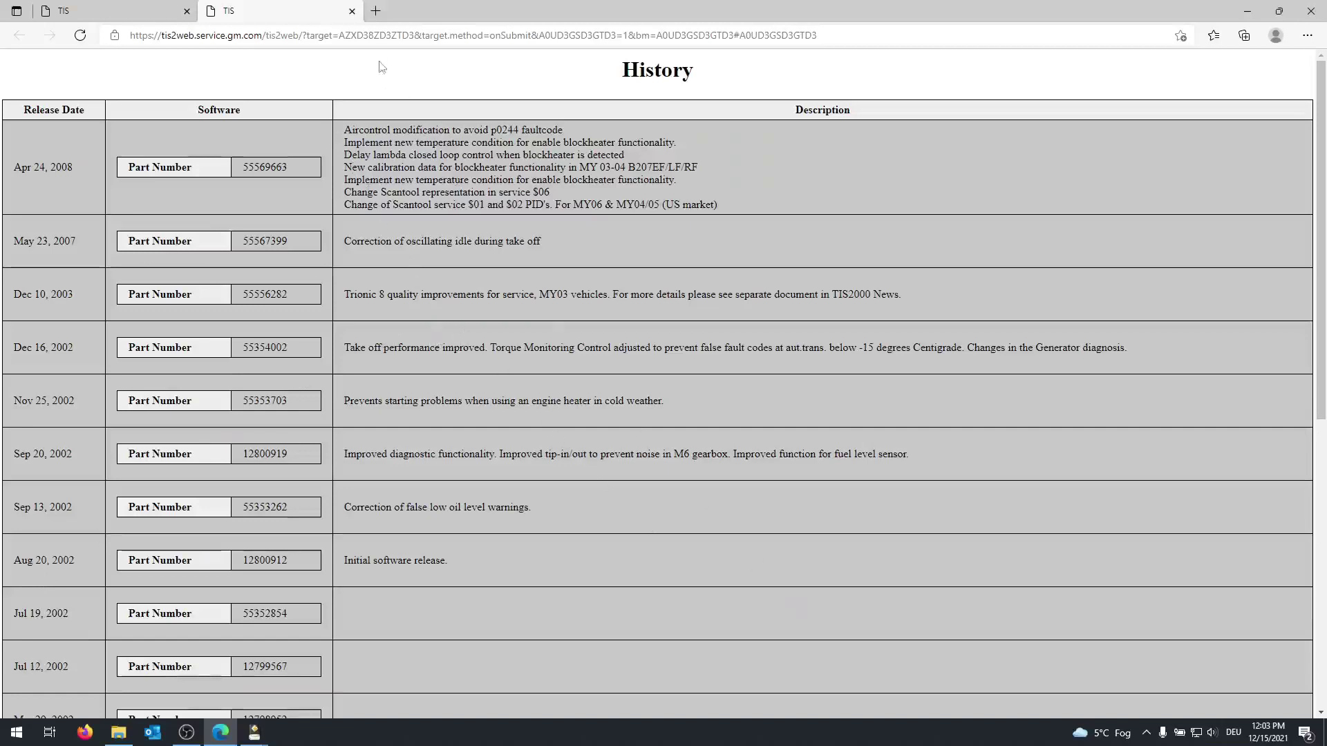
{"action": "left_click", "coordinate": [352, 11]}
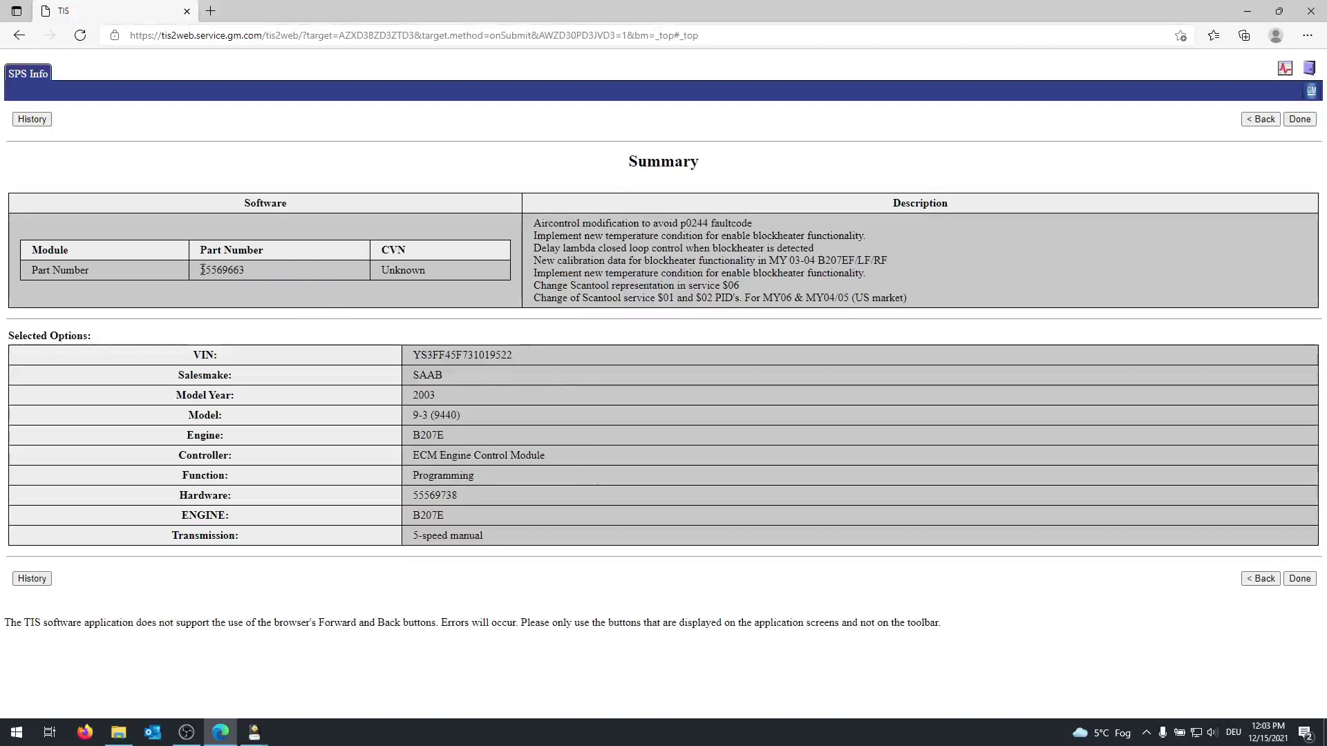
{"action": "left_click_drag", "start_coordinate": [202, 269], "coordinate": [244, 277]}
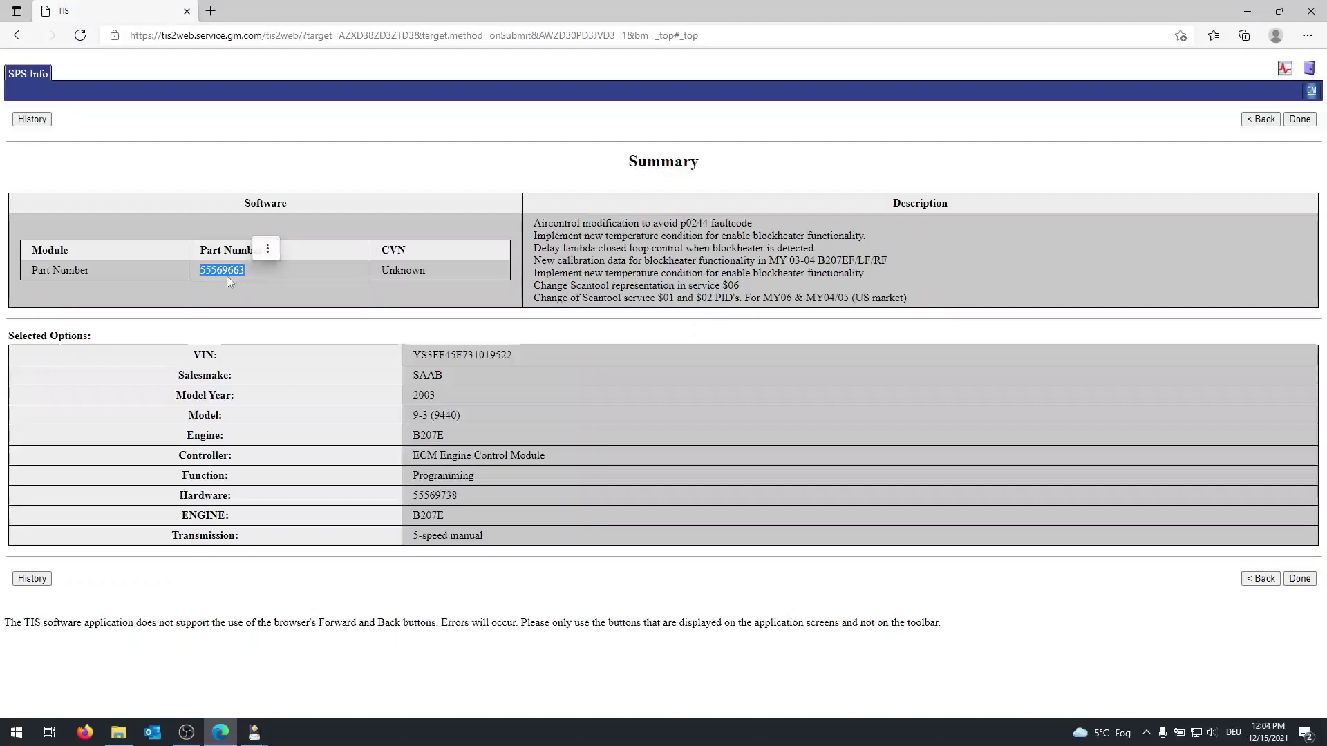
Step: Open Saab_GlobalTis2012_T8.zip in the Nextcloud SAAB > T8 > GBF folder
{"action": "left_click", "coordinate": [118, 733]}
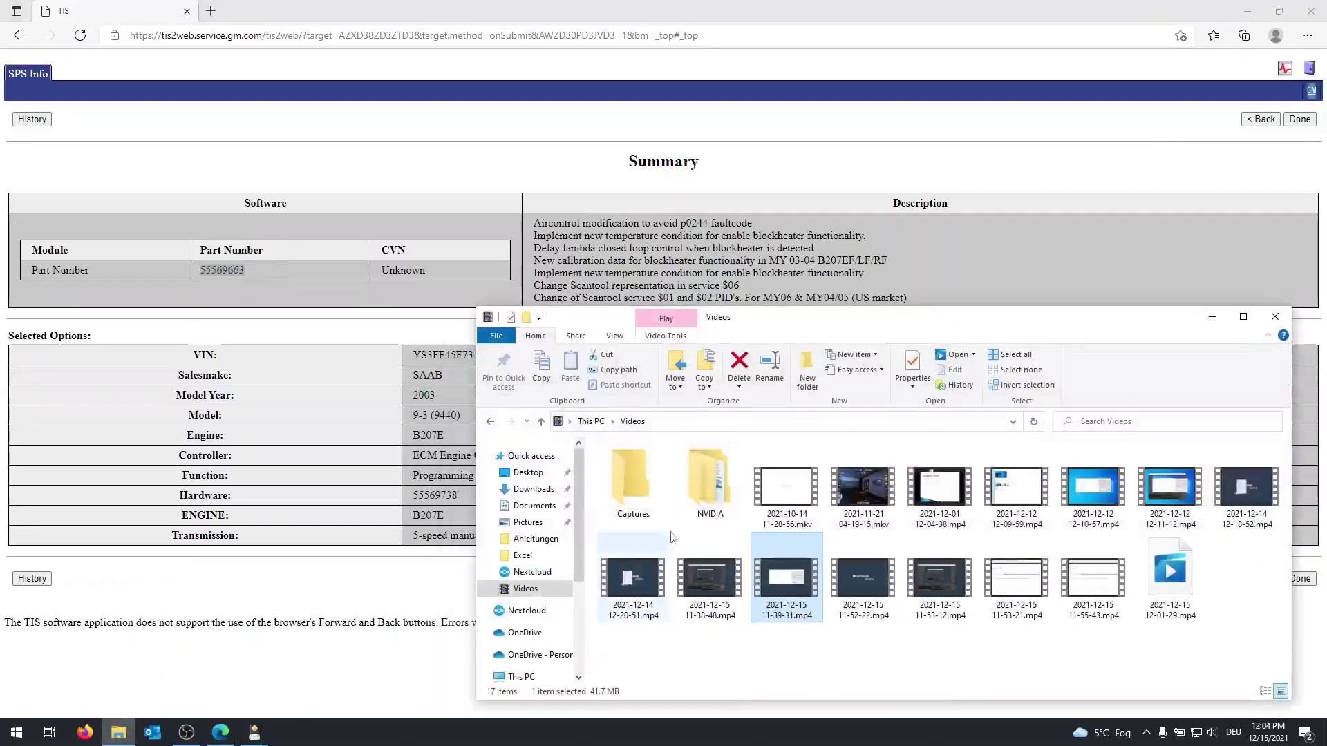
{"action": "scroll", "coordinate": [532, 566], "scroll_direction": "down", "scroll_amount": 2}
{"action": "left_click", "coordinate": [527, 549]}
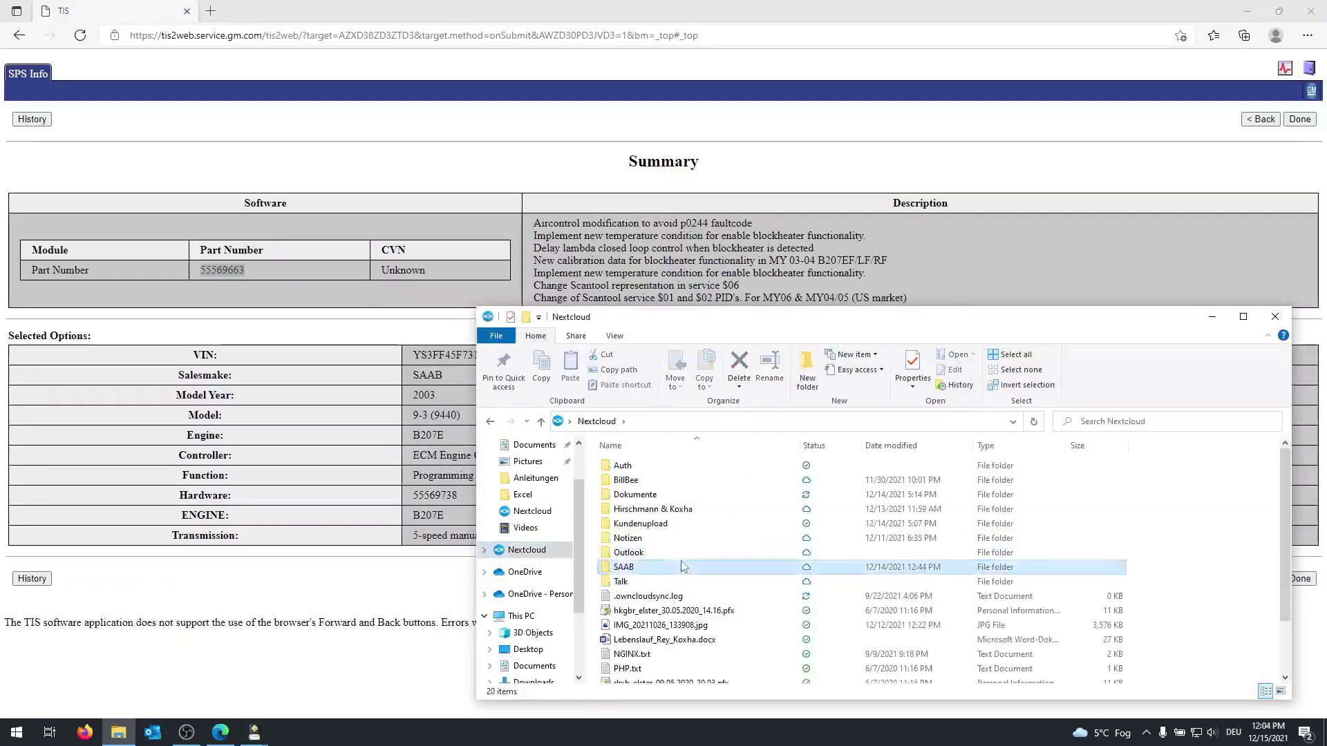
{"action": "double_click", "coordinate": [683, 566]}
{"action": "double_click", "coordinate": [681, 565]}
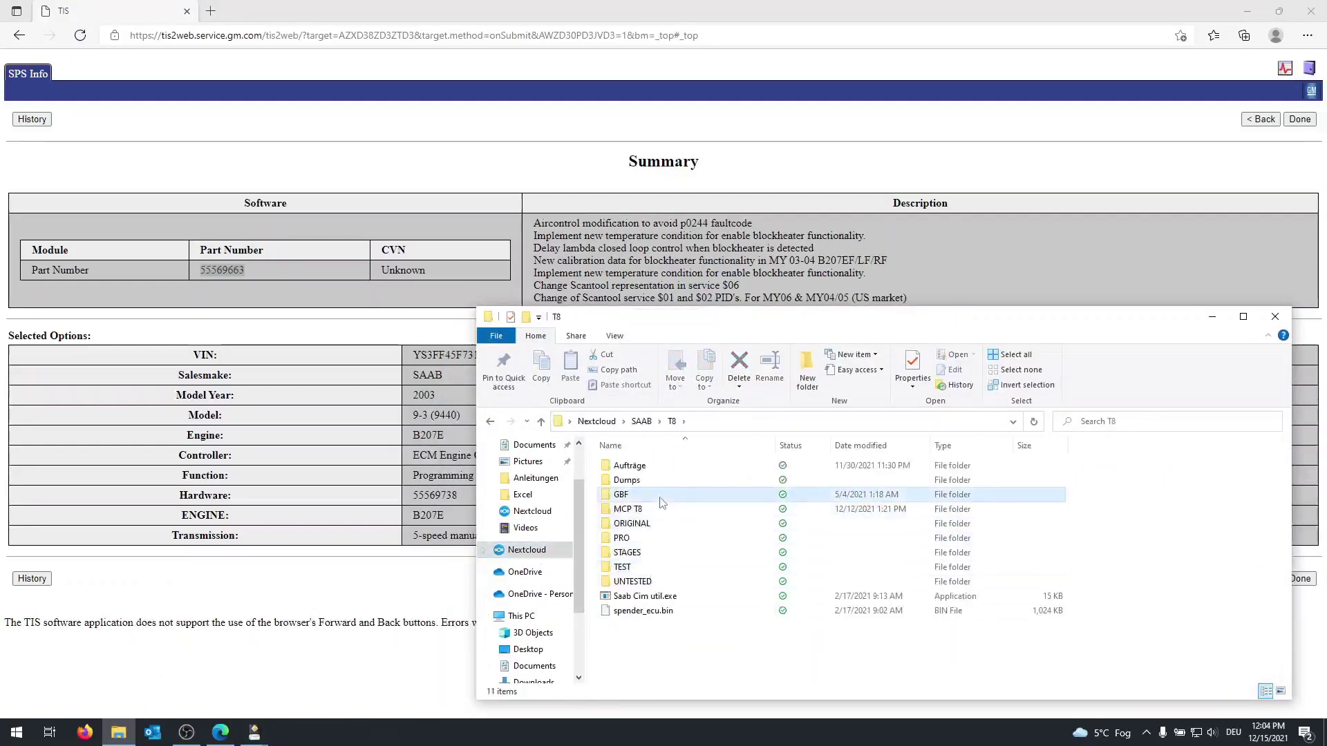
{"action": "double_click", "coordinate": [660, 495]}
{"action": "double_click", "coordinate": [663, 467]}
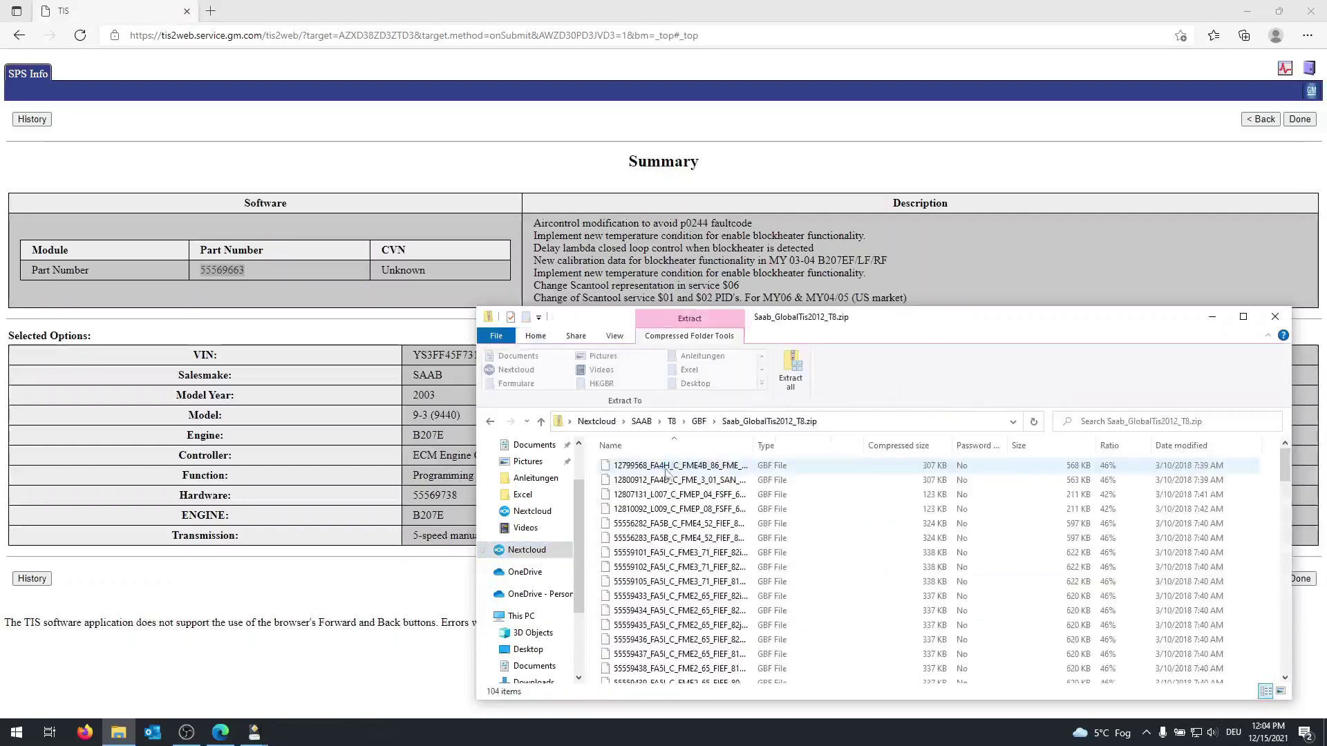
Step: Drag the 55569663 GBF file out of the archive
{"action": "scroll", "coordinate": [669, 497], "scroll_direction": "down", "scroll_amount": 6}
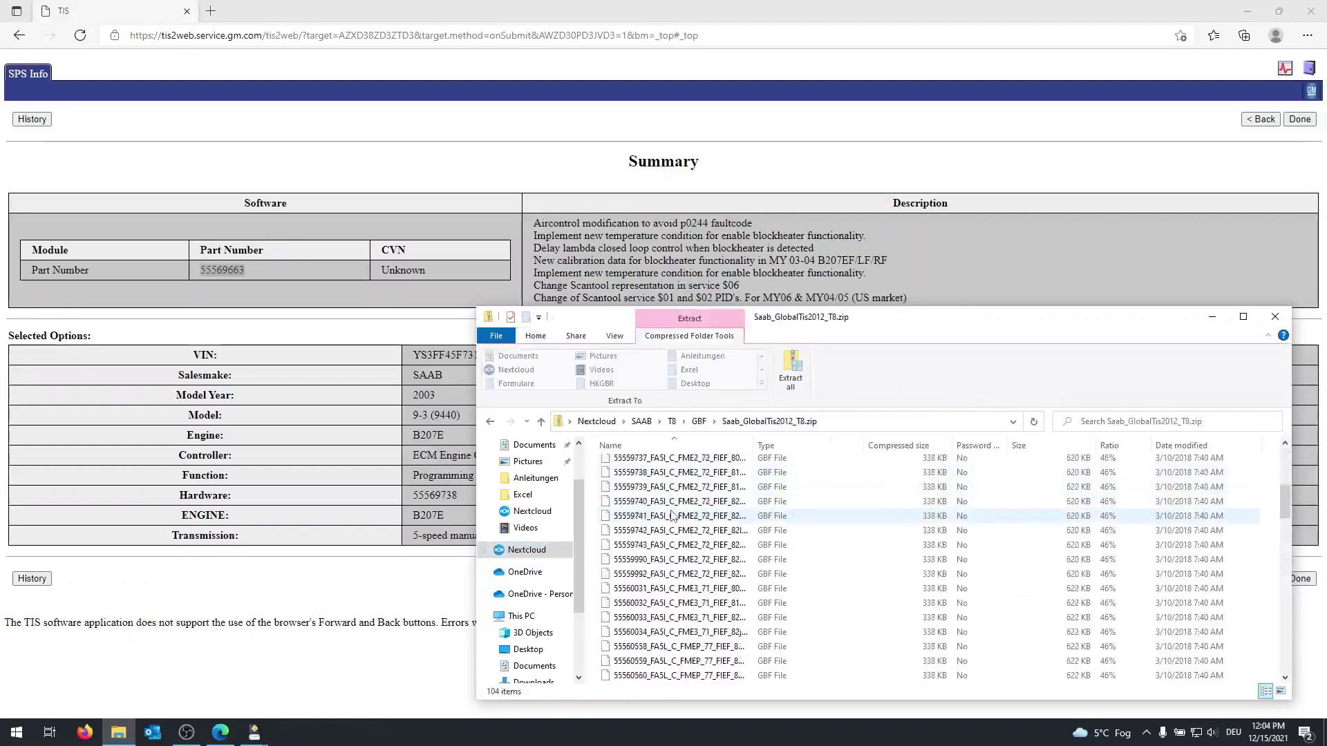
{"action": "scroll", "coordinate": [670, 514], "scroll_direction": "down", "scroll_amount": 2}
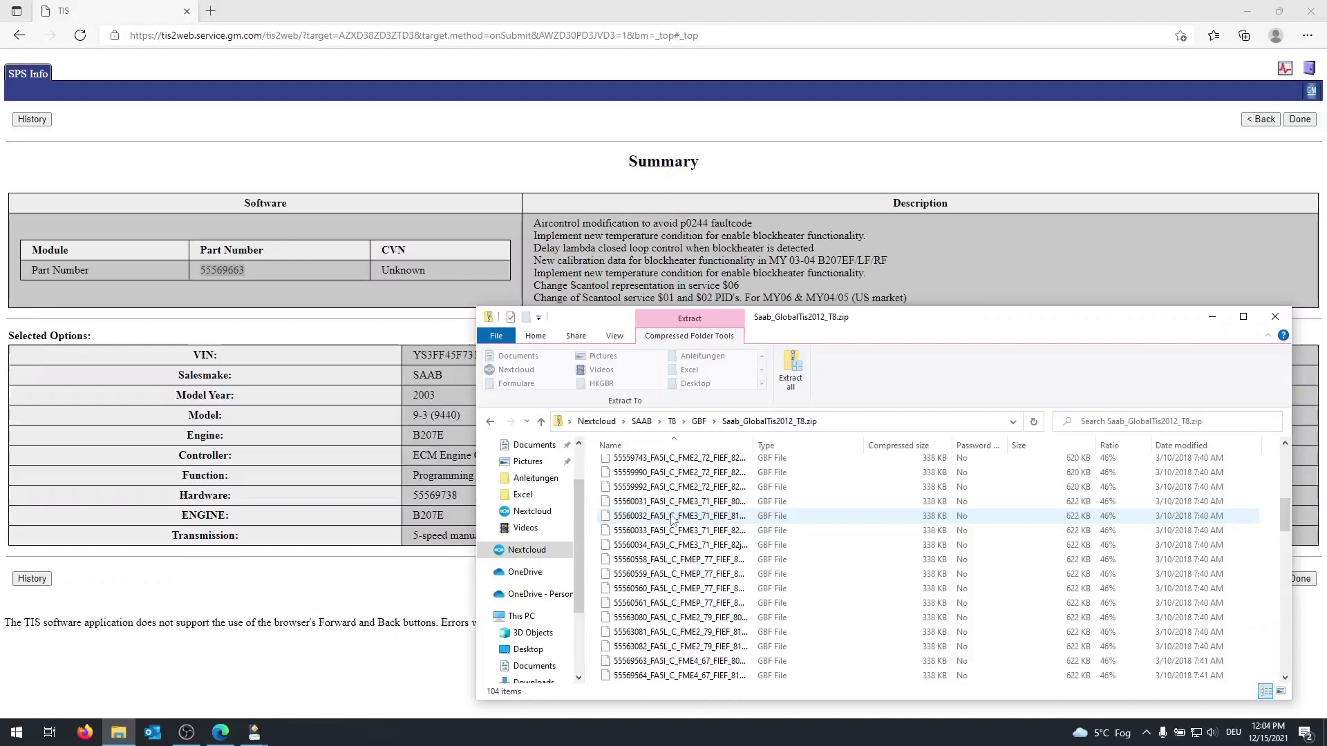
{"action": "scroll", "coordinate": [671, 518], "scroll_direction": "down", "scroll_amount": 3}
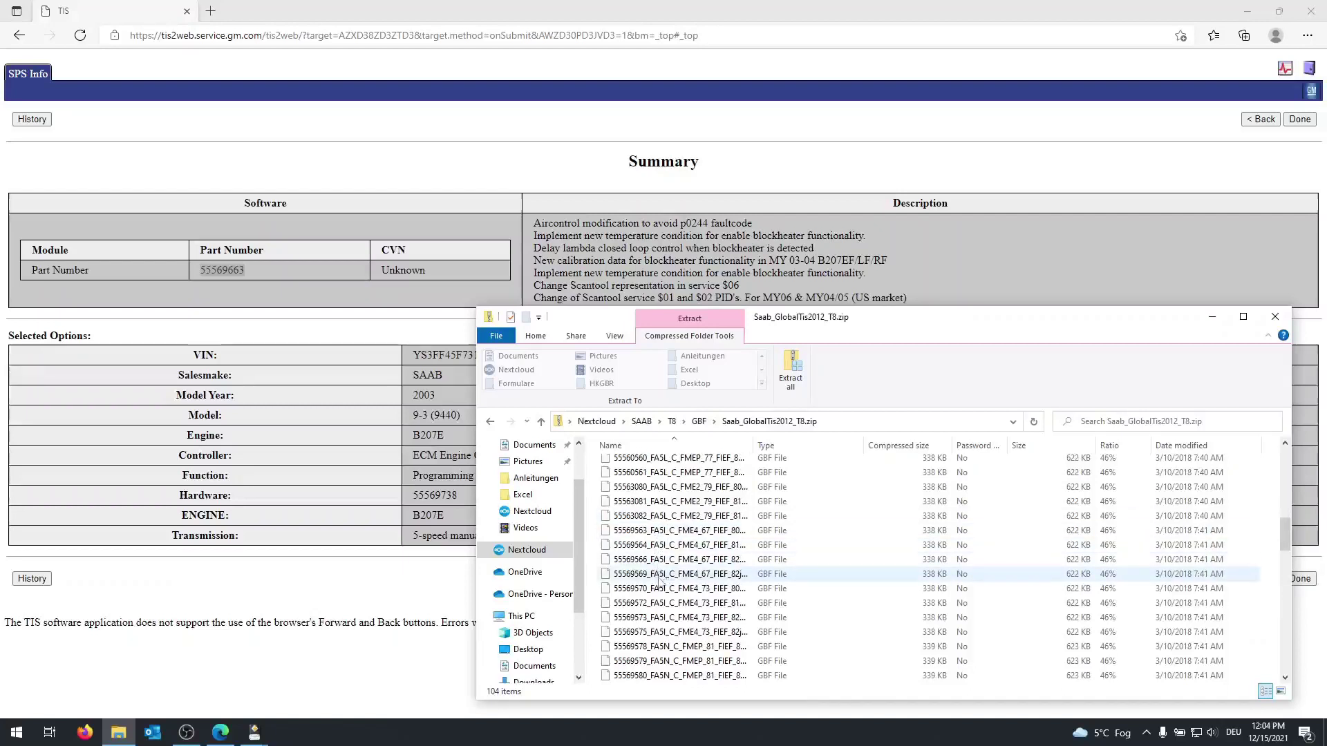
{"action": "scroll", "coordinate": [657, 607], "scroll_direction": "down", "scroll_amount": 3}
{"action": "left_click", "coordinate": [668, 620]}
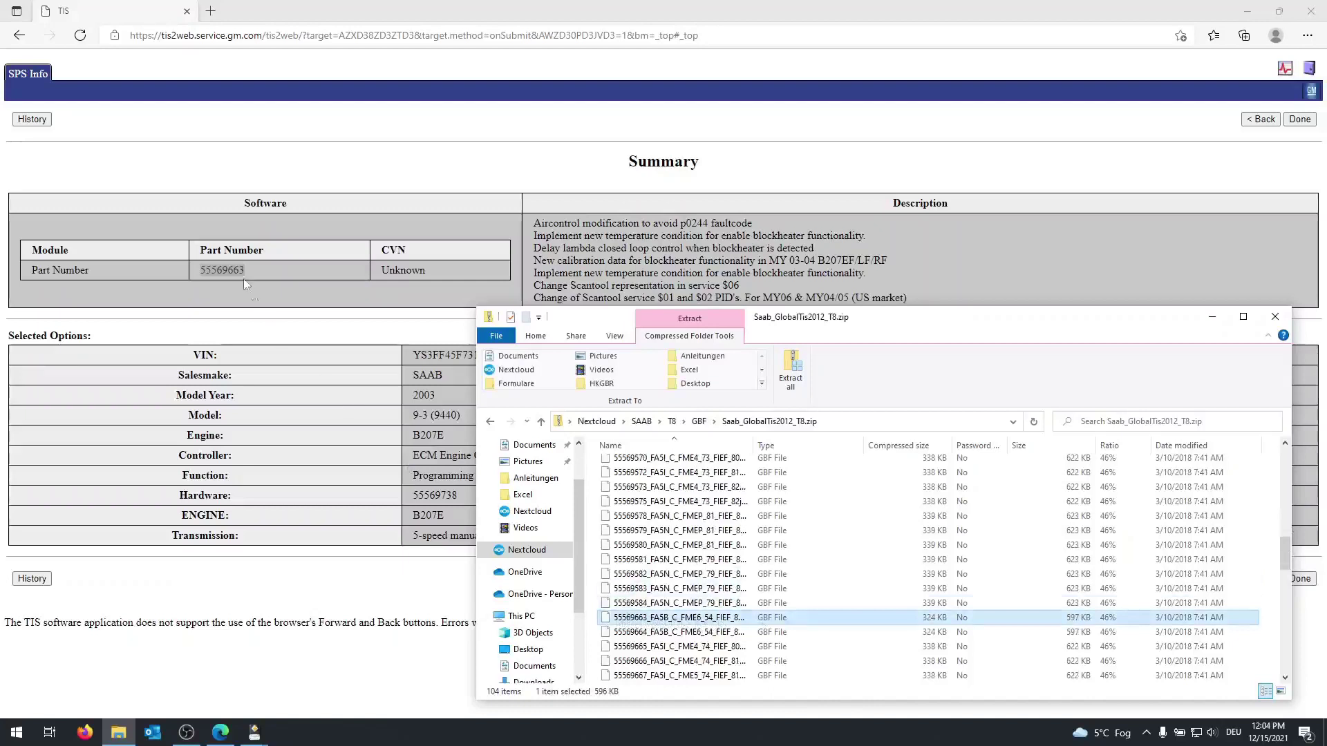
{"action": "left_click_drag", "start_coordinate": [639, 618], "coordinate": [526, 654]}
Step: Close the archive and firmware information windows and place the 55569663 GBF file mid-desktop
{"action": "left_click", "coordinate": [385, 657]}
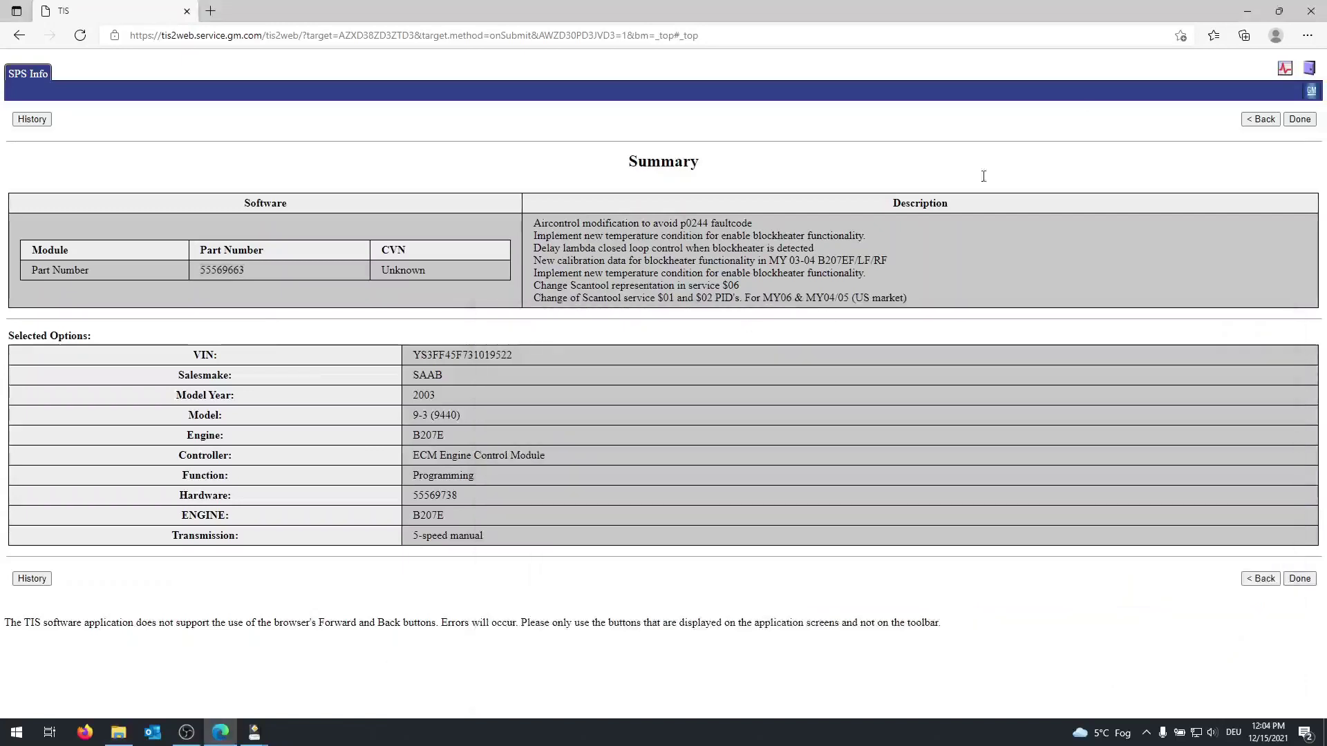
{"action": "left_click", "coordinate": [1246, 7]}
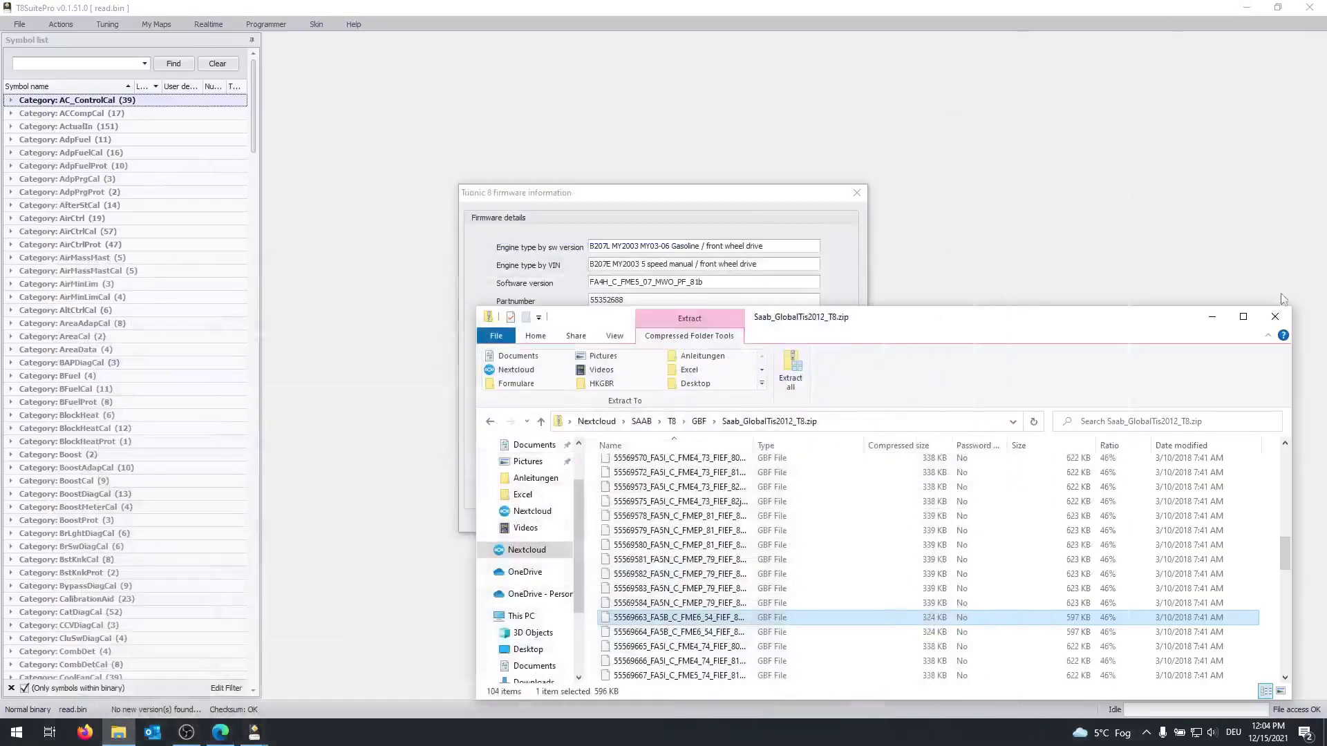
{"action": "left_click", "coordinate": [1283, 309]}
{"action": "left_click", "coordinate": [856, 192]}
{"action": "left_click", "coordinate": [1245, 7]}
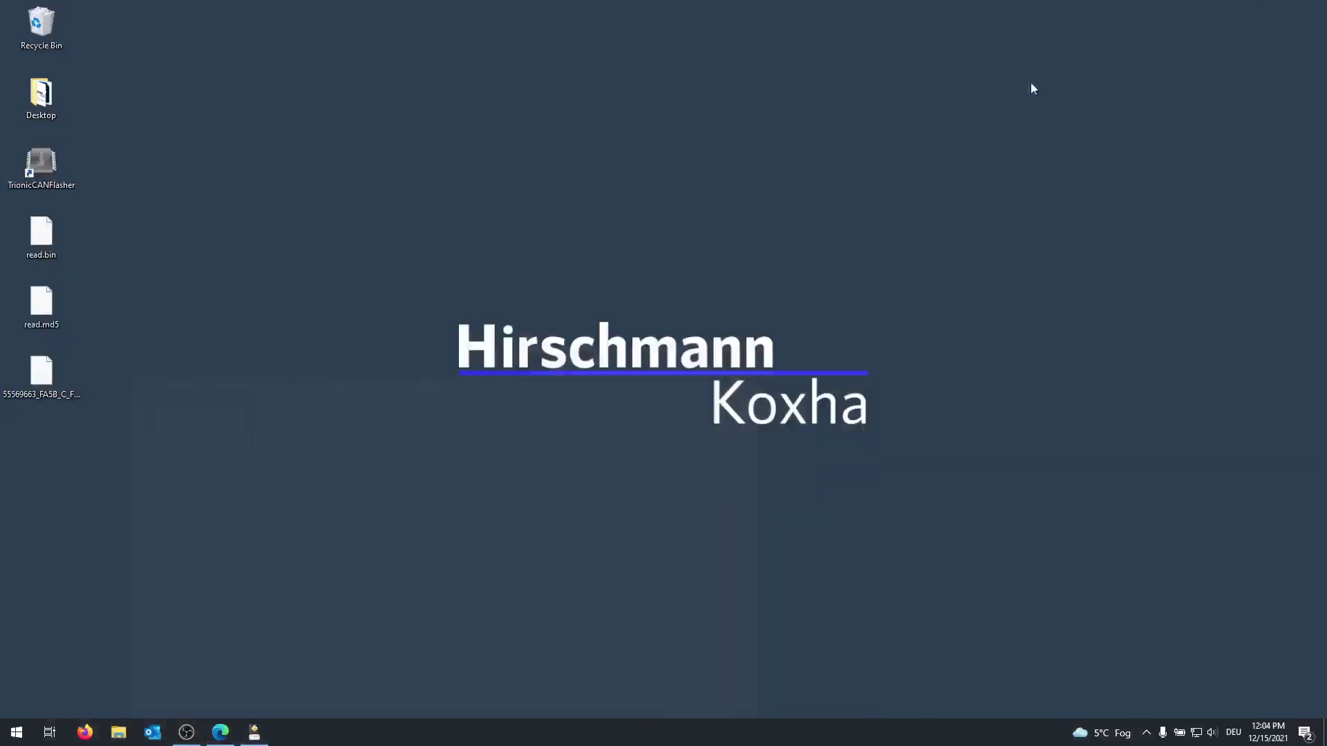
{"action": "left_click_drag", "start_coordinate": [42, 373], "coordinate": [387, 304]}
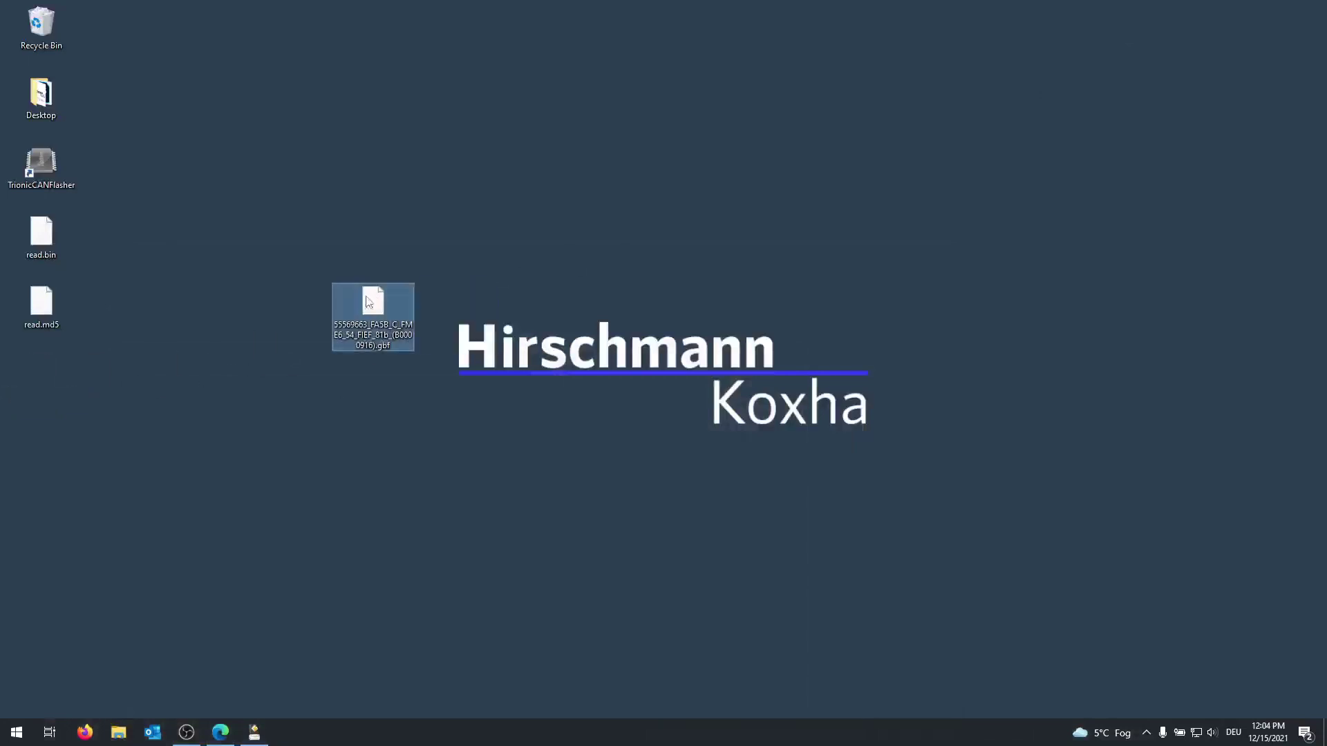
{"action": "left_click", "coordinate": [308, 621]}
Step: Create a binary from read.bin and the 55569663 GBF file, saved as read_updated.bin
{"action": "left_click", "coordinate": [254, 731]}
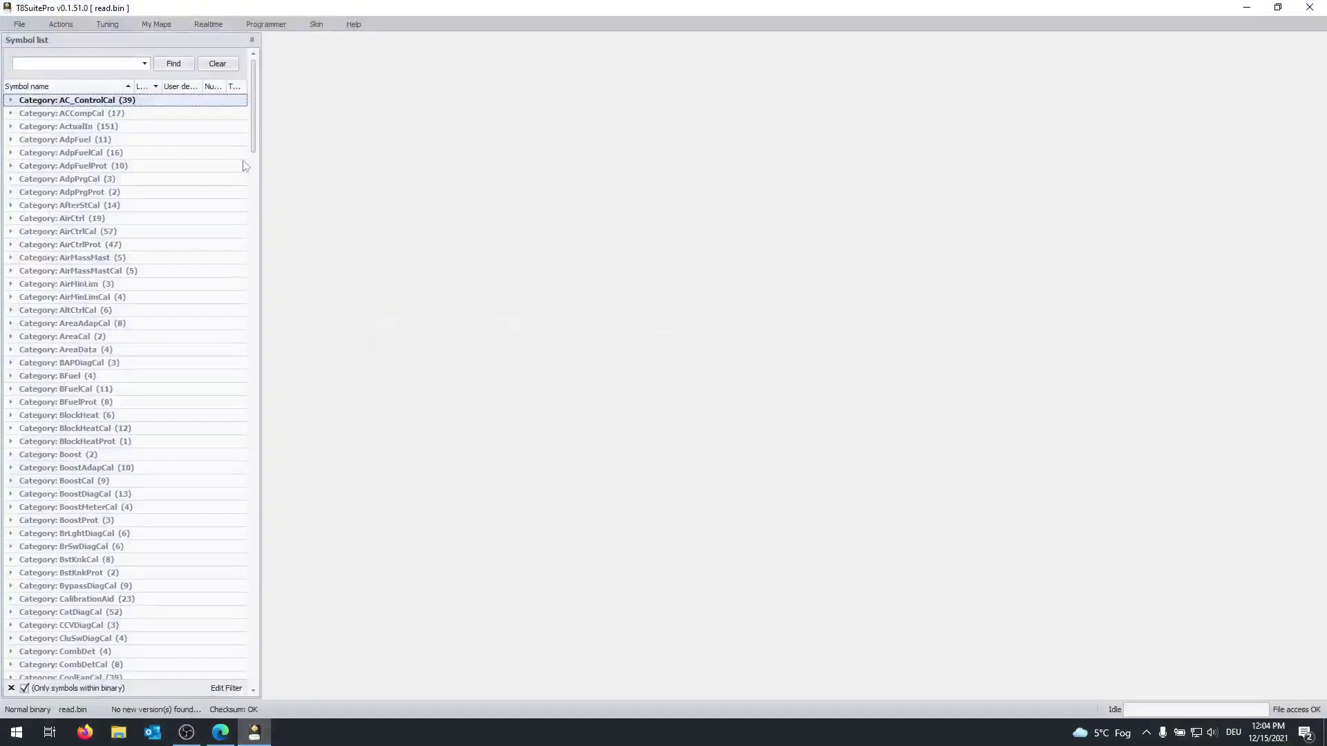
{"action": "left_click", "coordinate": [16, 26]}
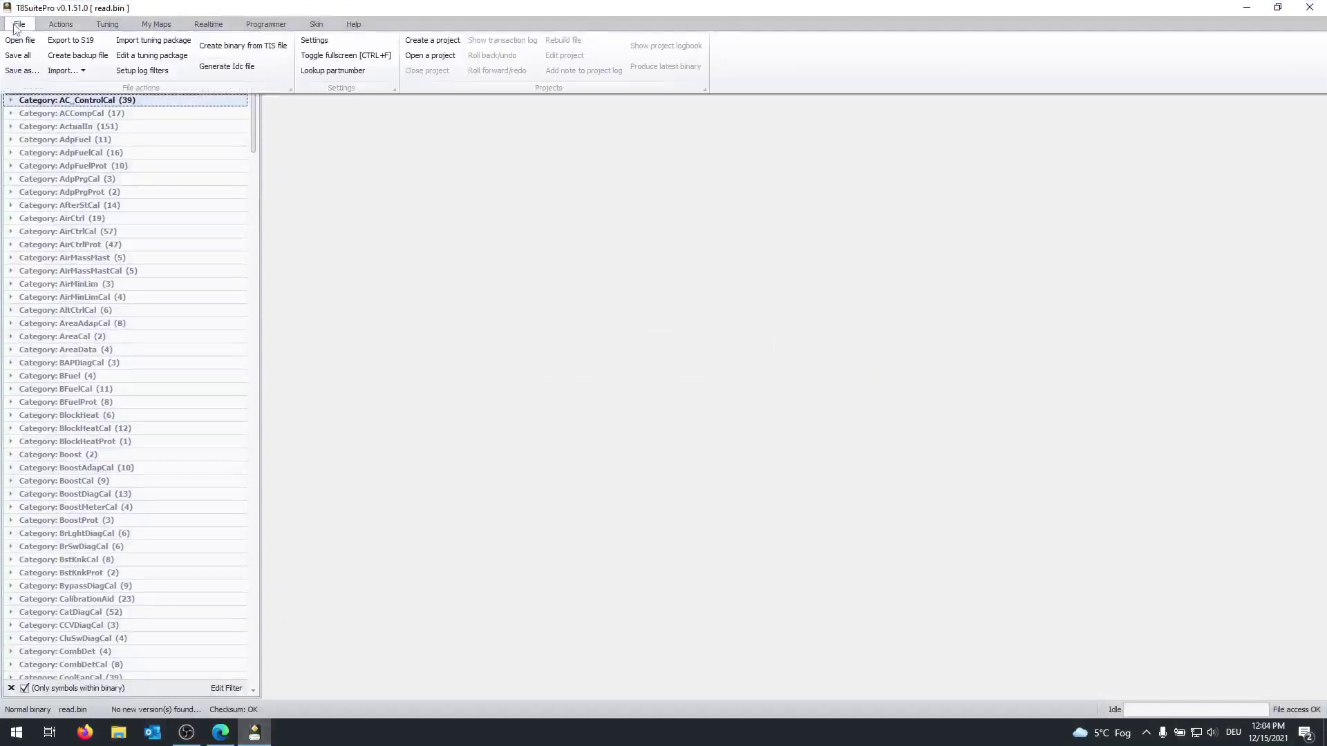
{"action": "left_click", "coordinate": [240, 48]}
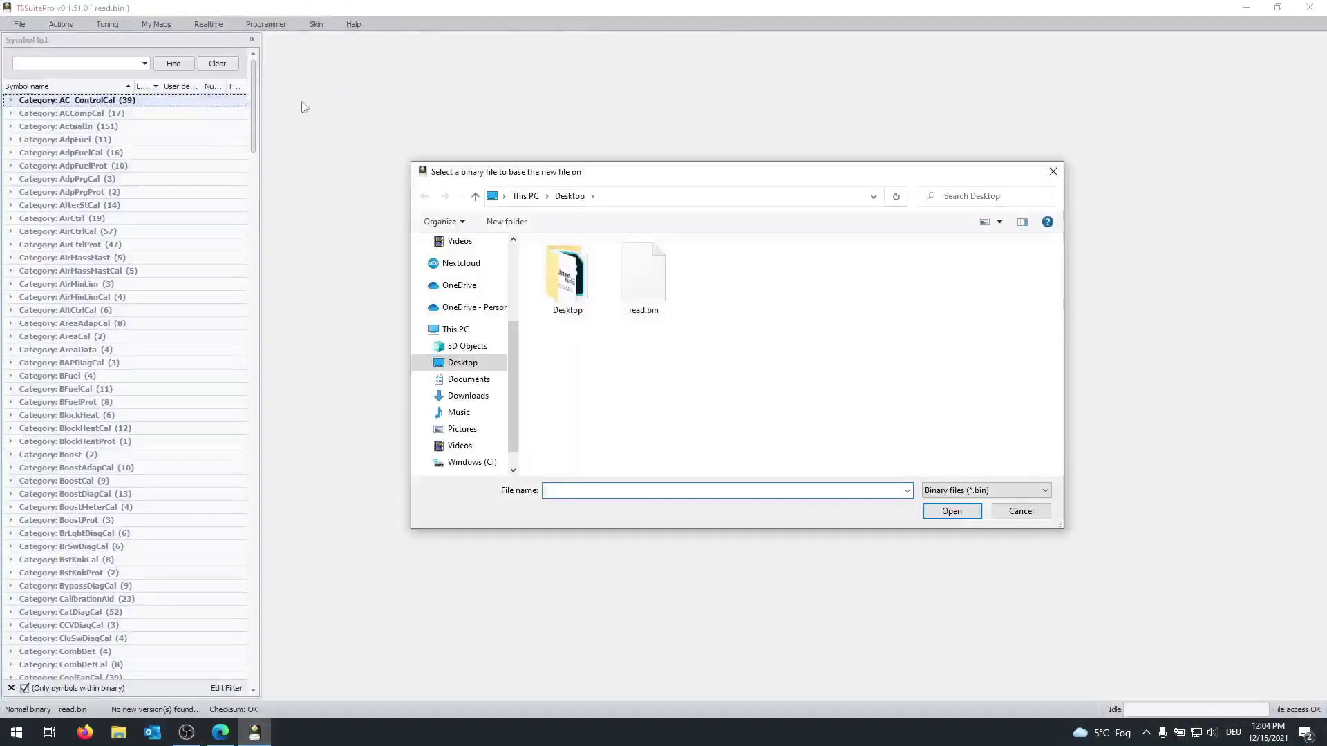
{"action": "double_click", "coordinate": [650, 283]}
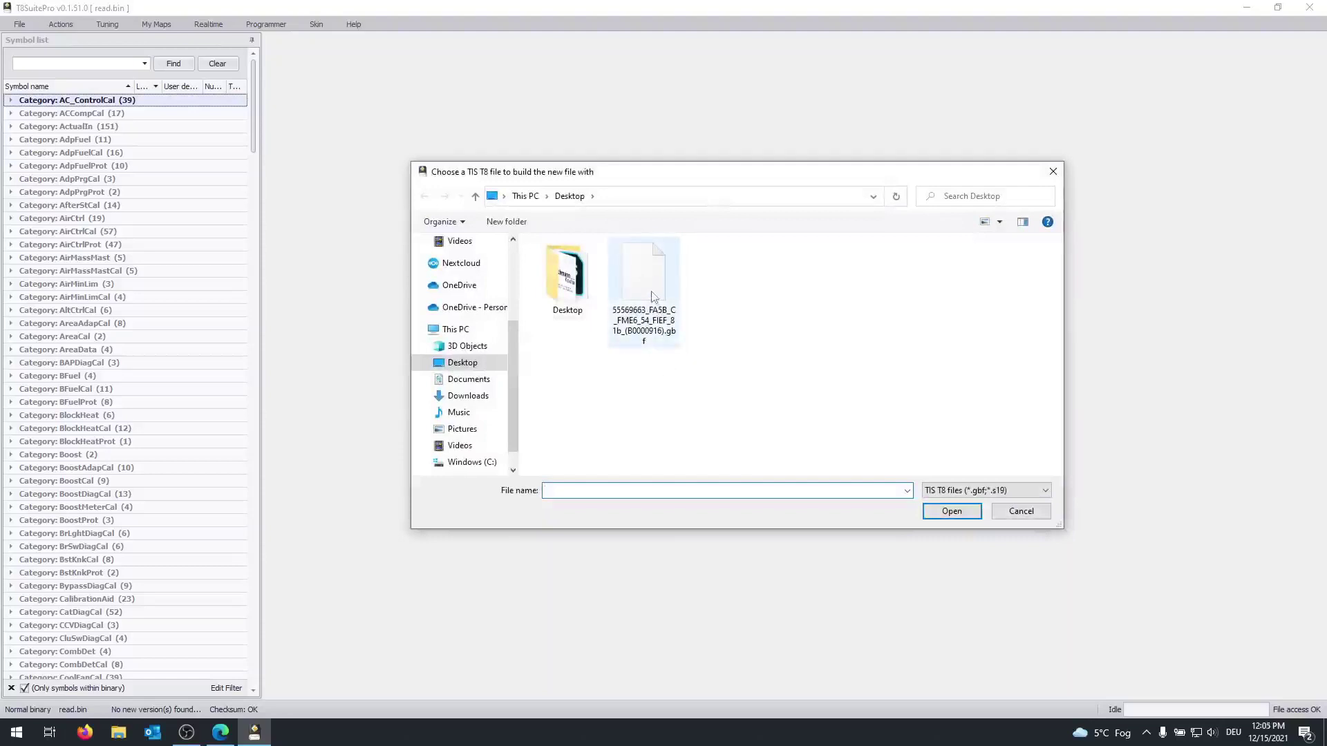
{"action": "double_click", "coordinate": [655, 294]}
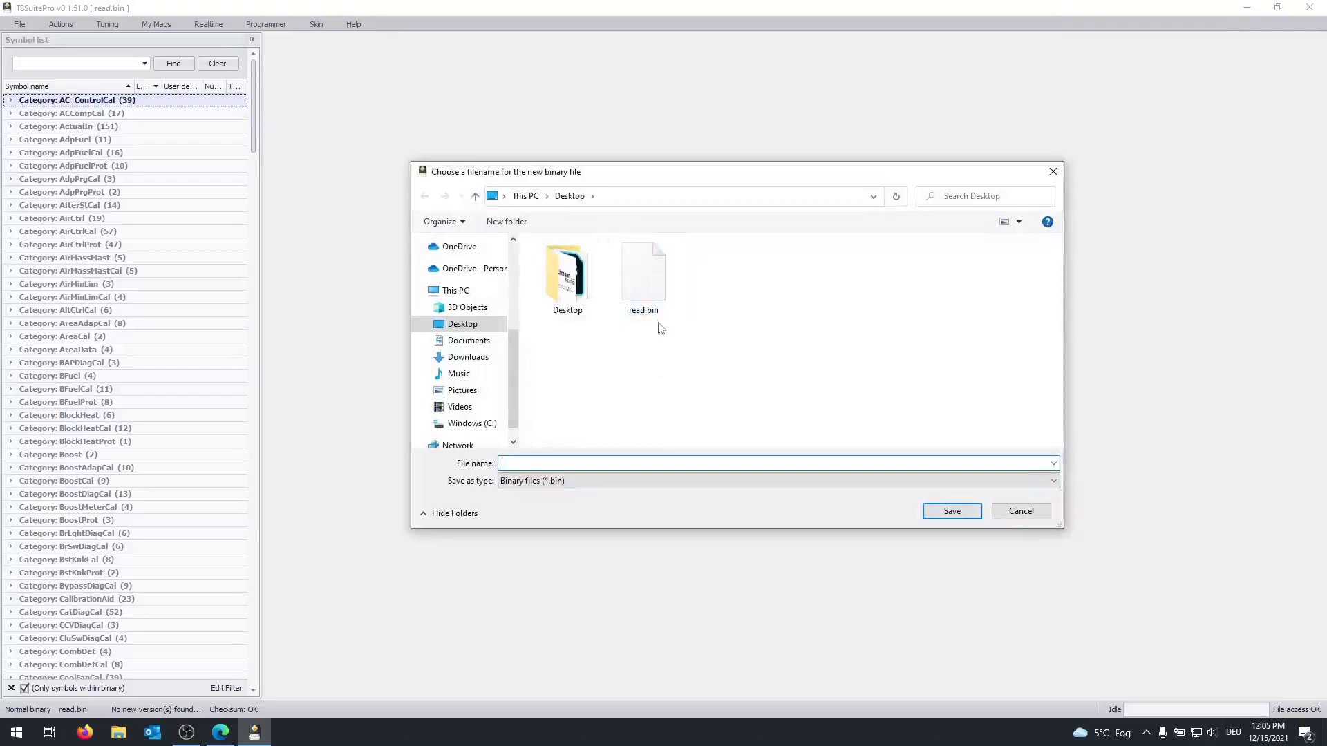
{"action": "left_click", "coordinate": [649, 314]}
{"action": "left_click", "coordinate": [527, 464]}
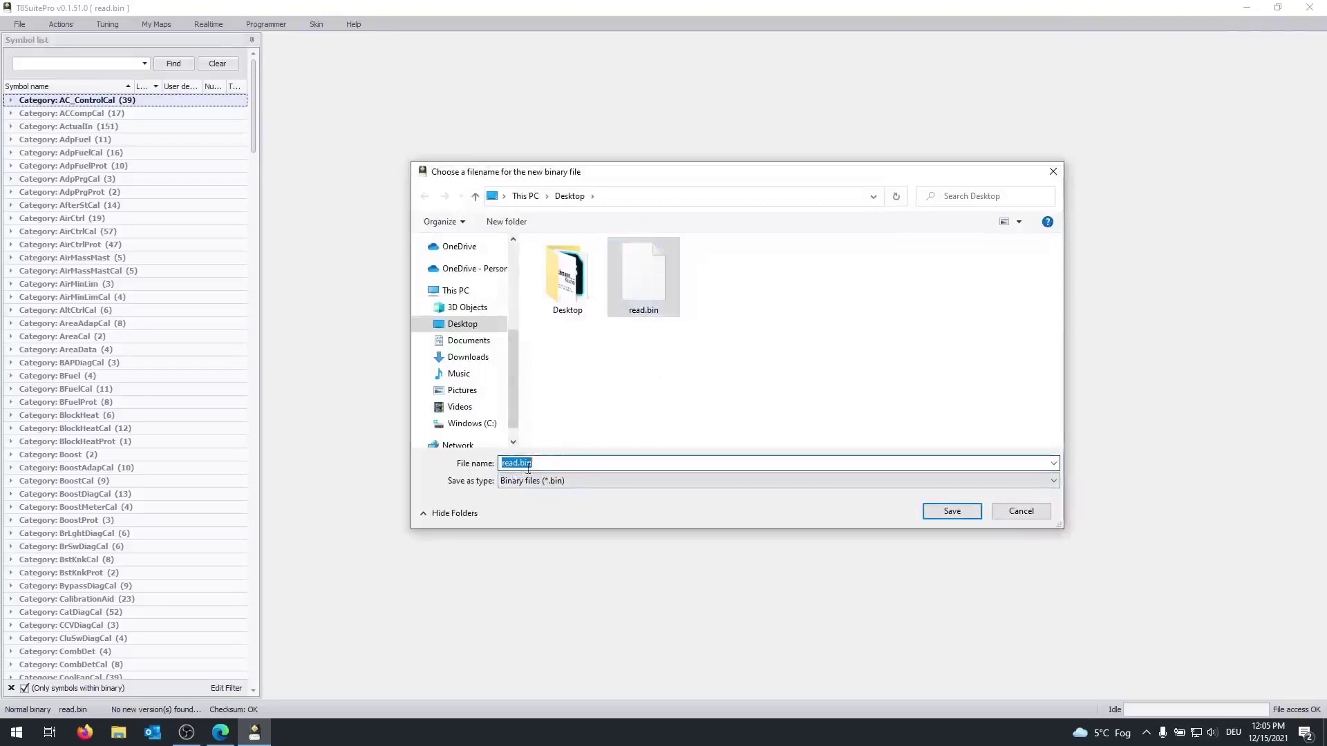
{"action": "left_click", "coordinate": [519, 464]}
{"action": "type", "text": "_updated"}
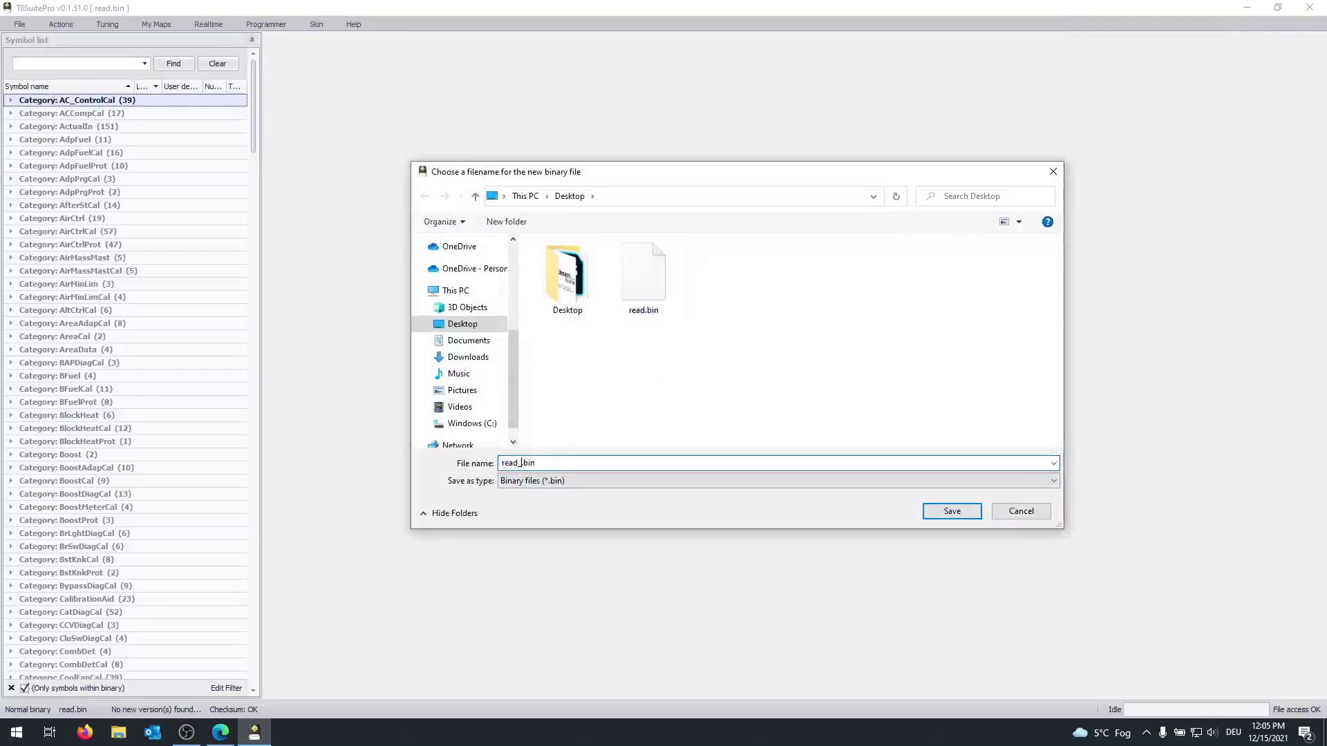
{"action": "key", "text": "Return"}
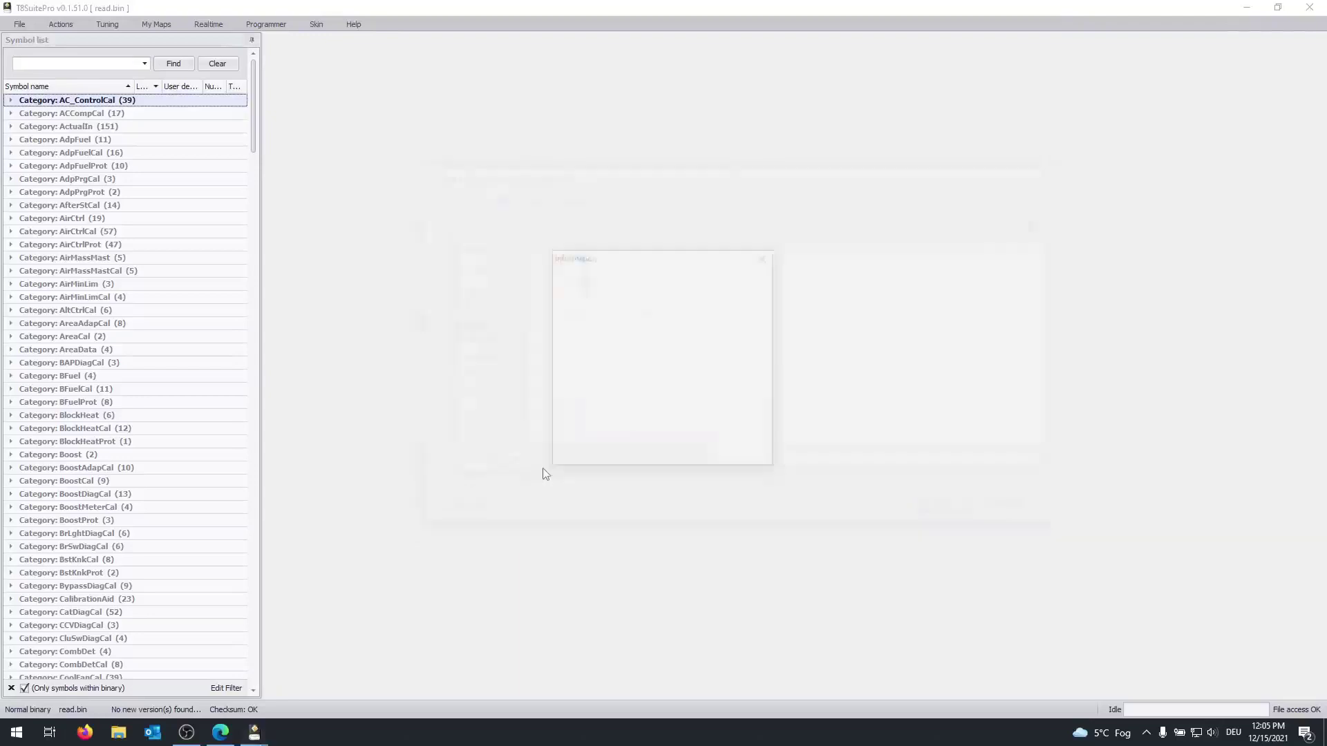
Step: Verify read_updated.bin's software version is FA5B_C_FME6_54_FIEF_81b, then close T8SuitePro
{"action": "left_click", "coordinate": [741, 453]}
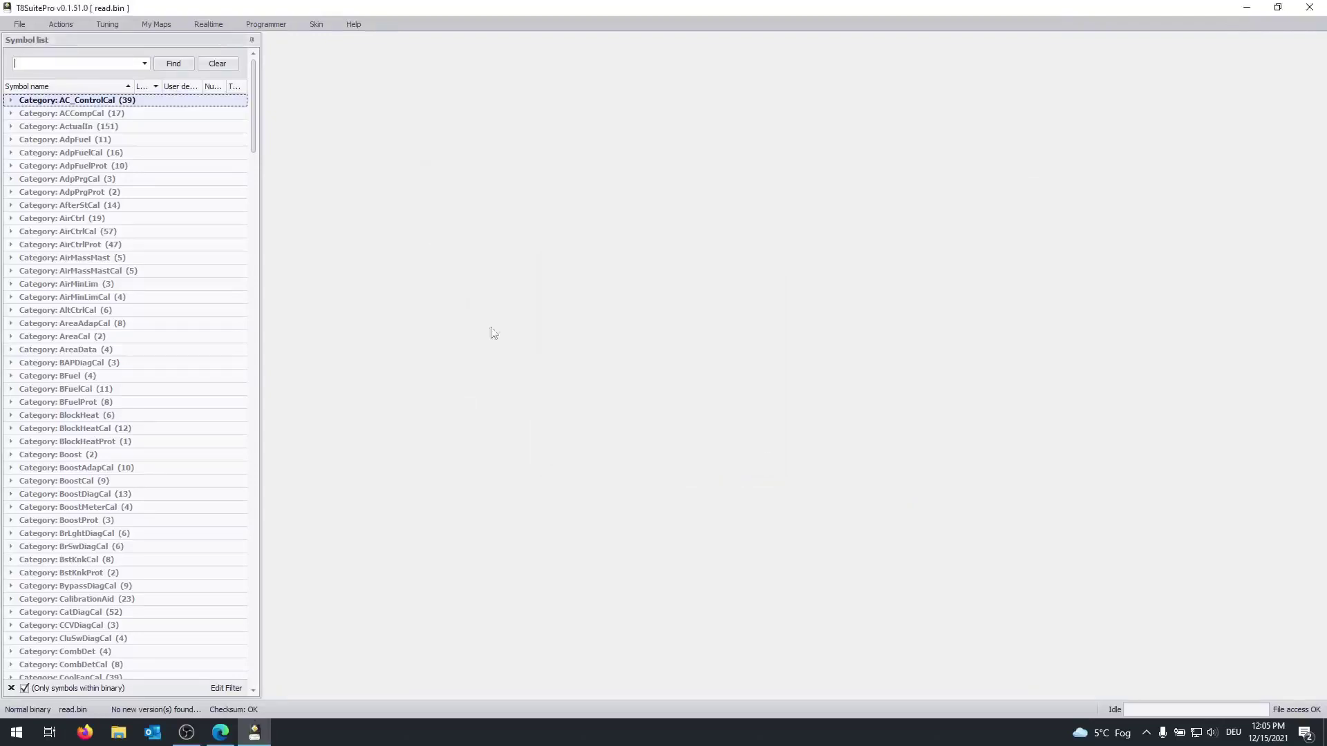
{"action": "left_click", "coordinate": [20, 24]}
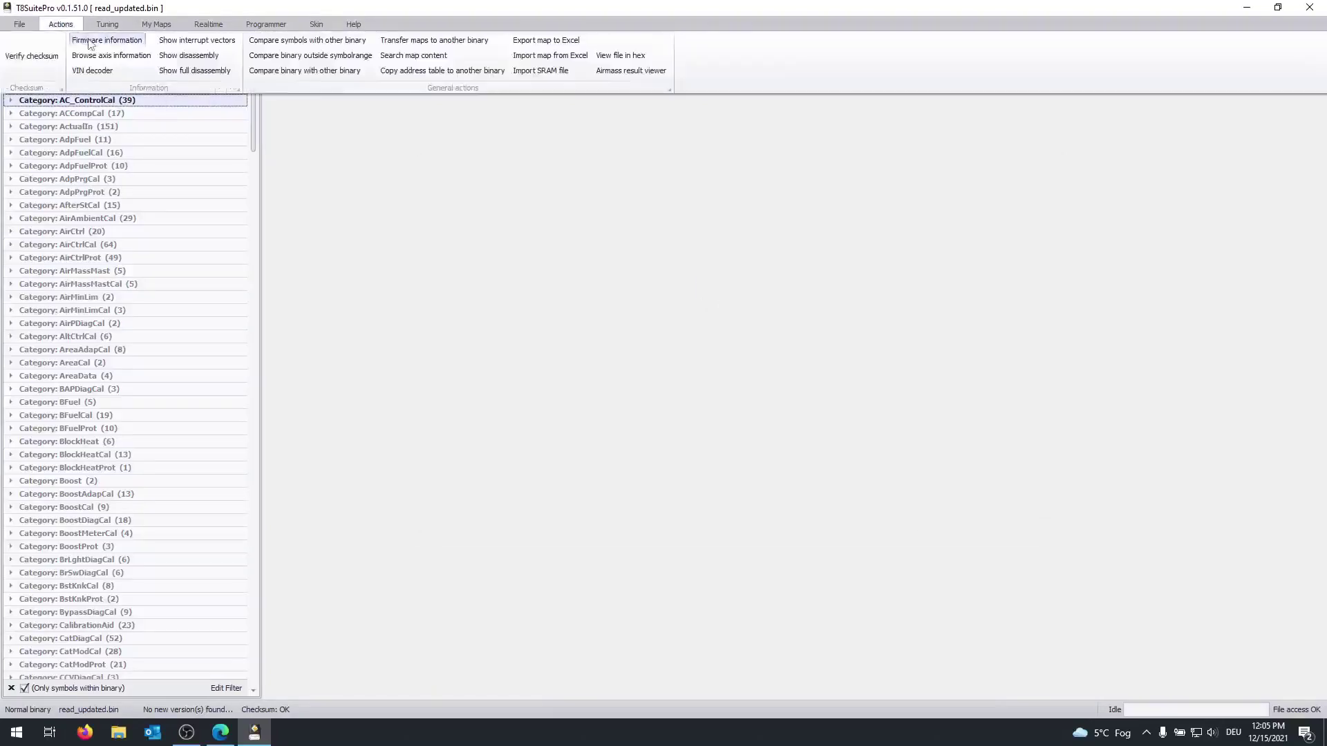
{"action": "left_click", "coordinate": [107, 41]}
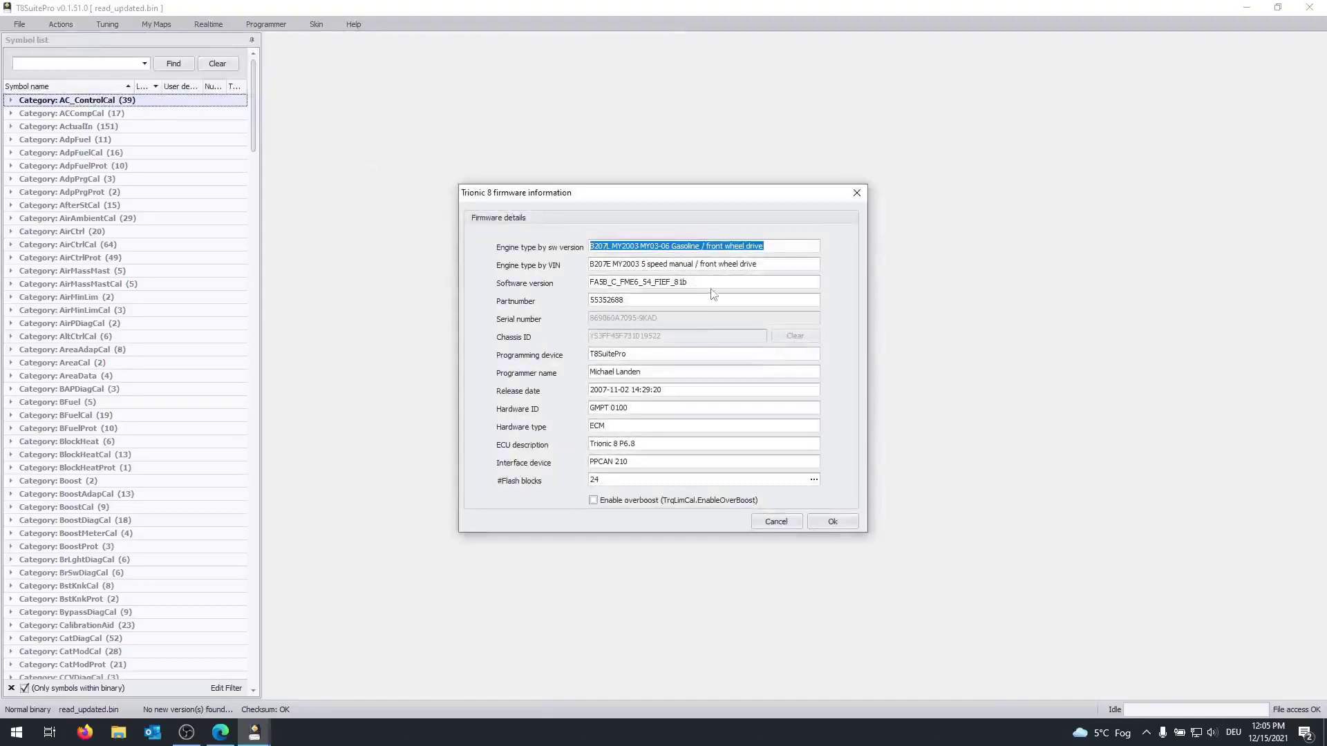
{"action": "left_click_drag", "start_coordinate": [706, 284], "coordinate": [579, 274]}
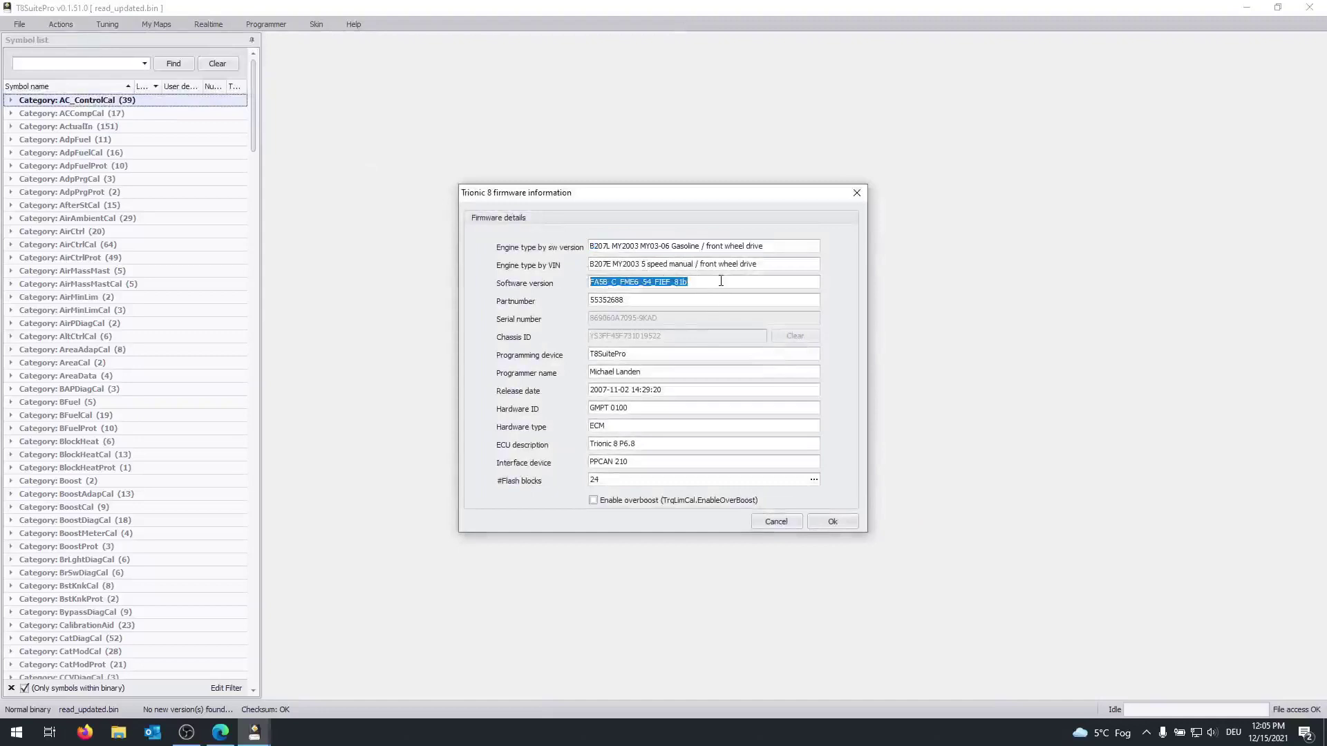
{"action": "left_click", "coordinate": [834, 521]}
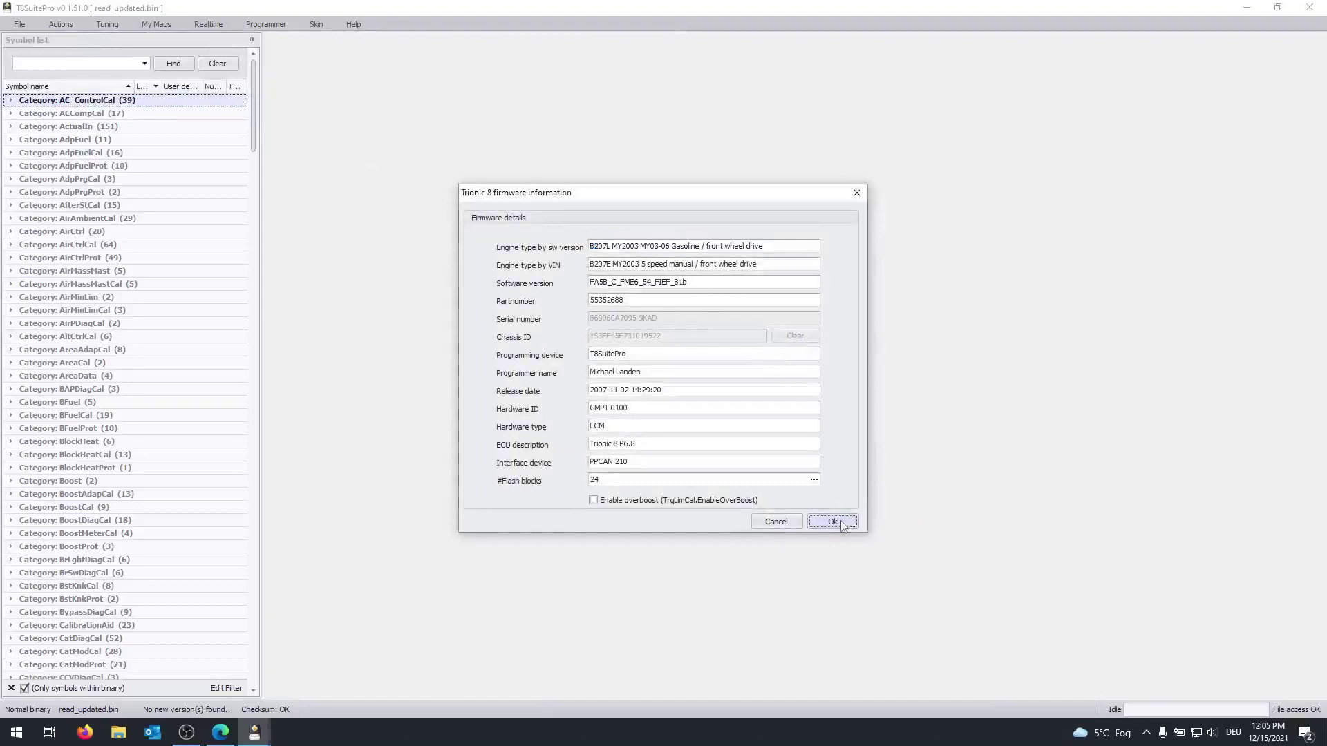
{"action": "left_click", "coordinate": [1321, 7]}
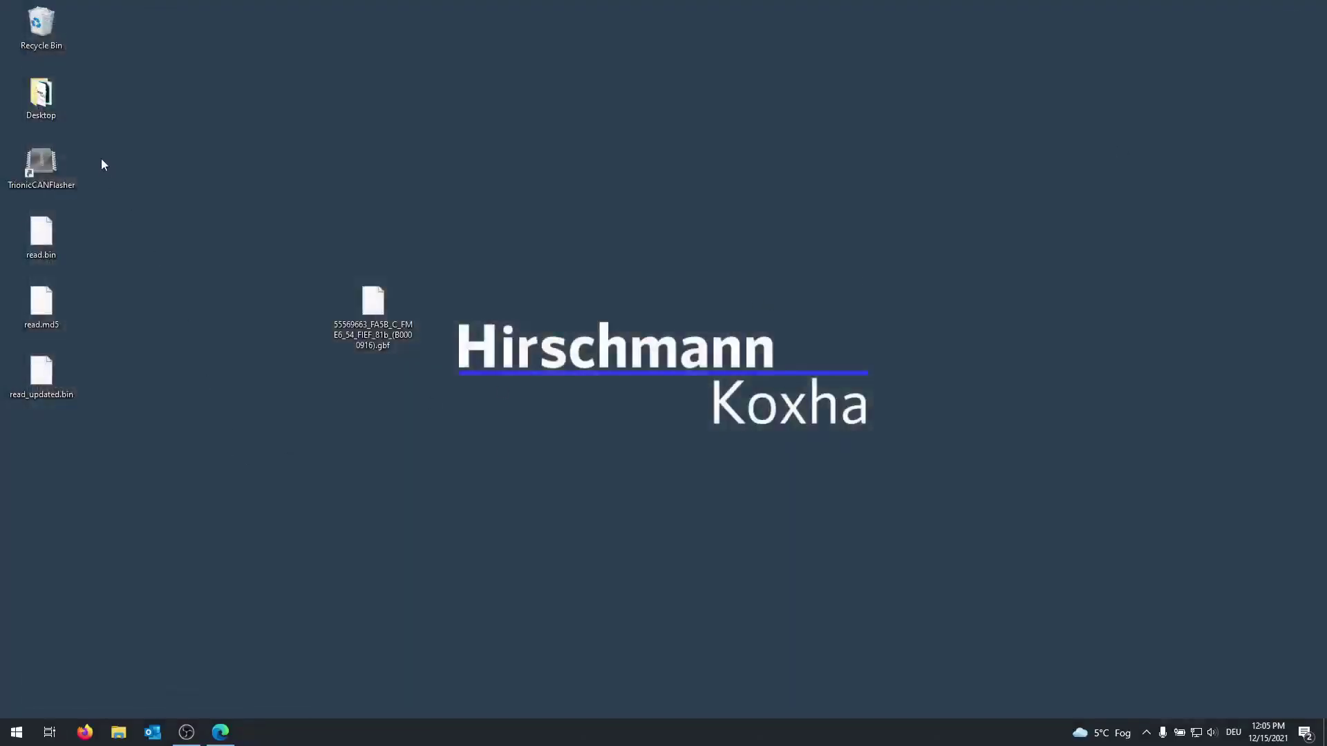
Step: Relaunch TrionicCANFlasher and log the Trionic 8 ECU's details, including E85 at 40.00 %
{"action": "double_click", "coordinate": [72, 166]}
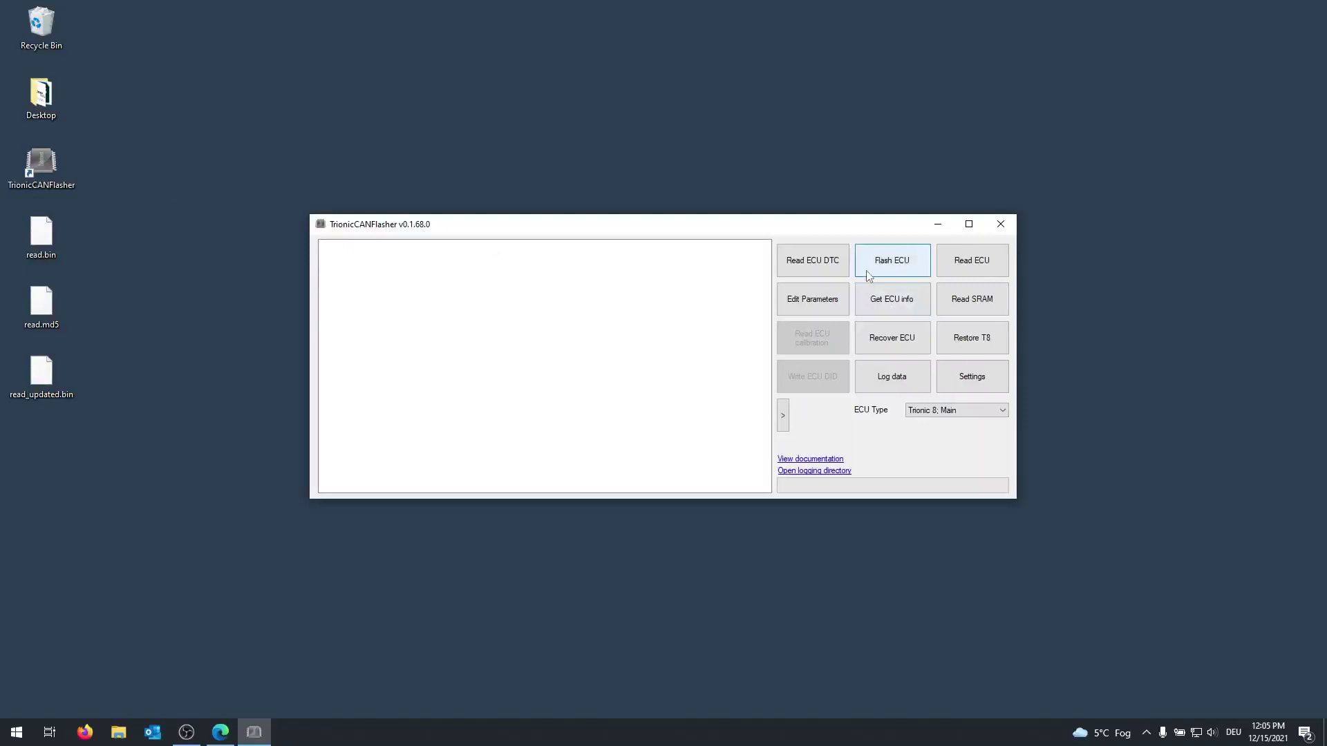
{"action": "left_click", "coordinate": [900, 311]}
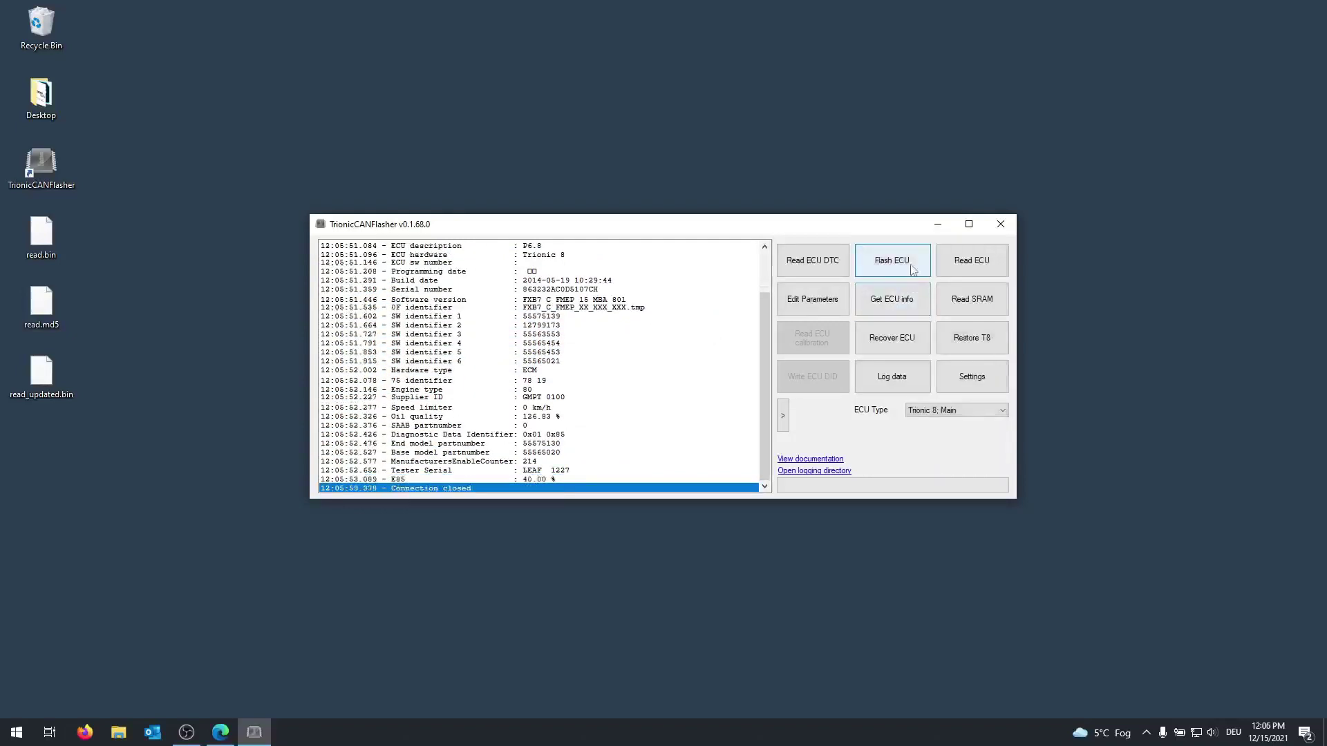
Step: Begin the ECU flash and acknowledge the charger Critical Warning
{"action": "left_click", "coordinate": [913, 270]}
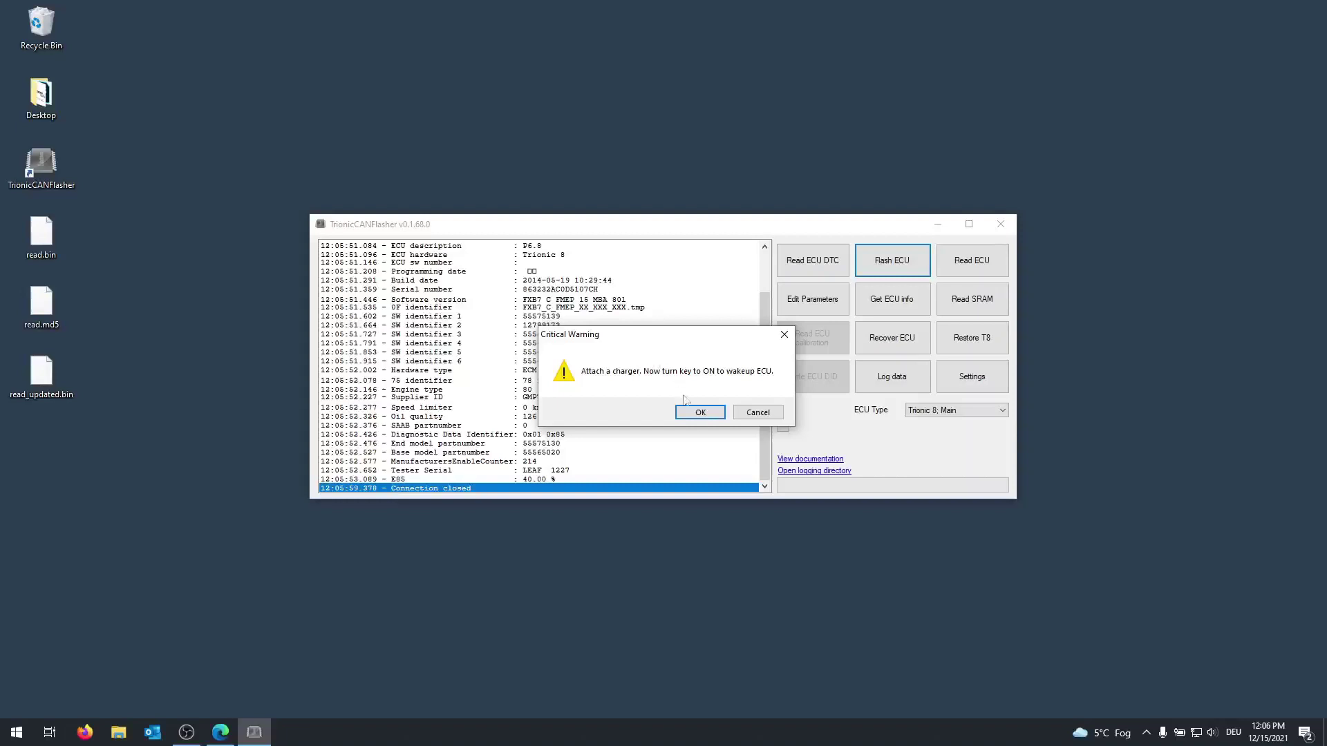
{"action": "left_click", "coordinate": [702, 417]}
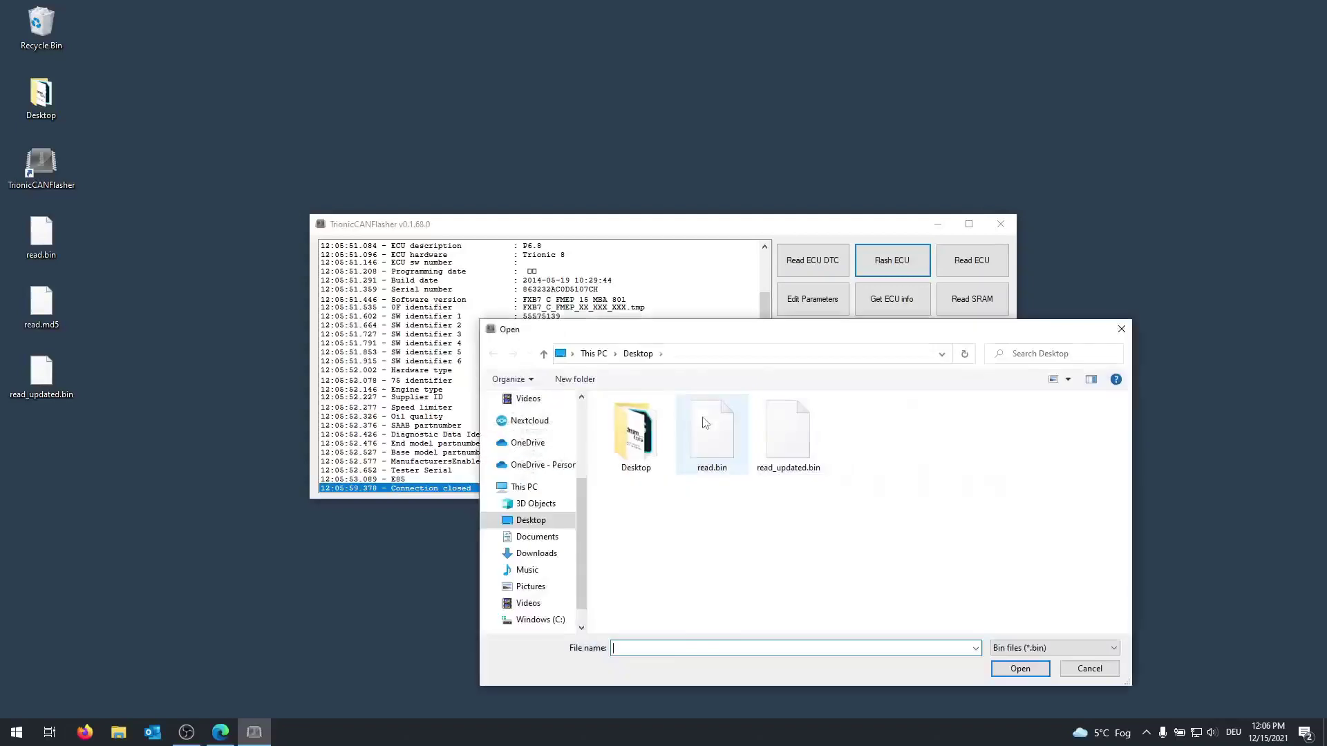
Step: Pick read_updated.bin on the Desktop as the flash file, starting the connection
{"action": "double_click", "coordinate": [788, 432]}
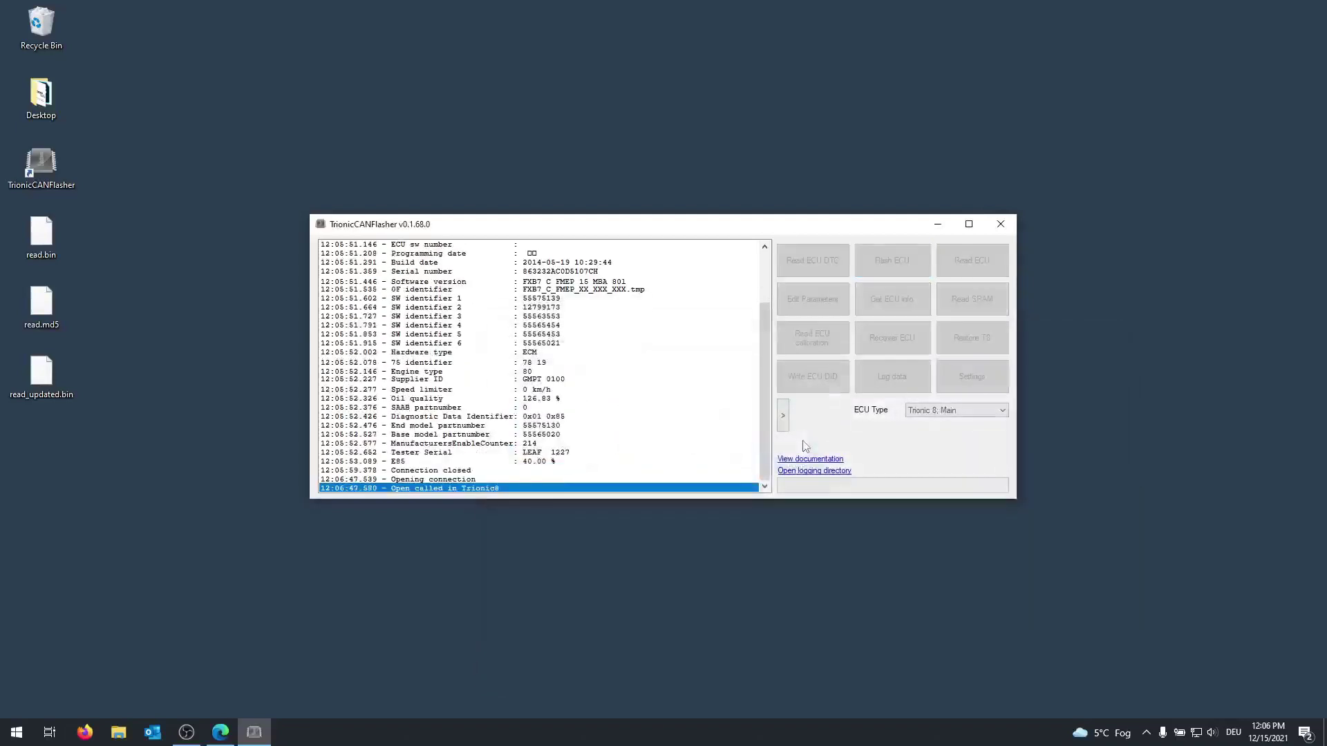